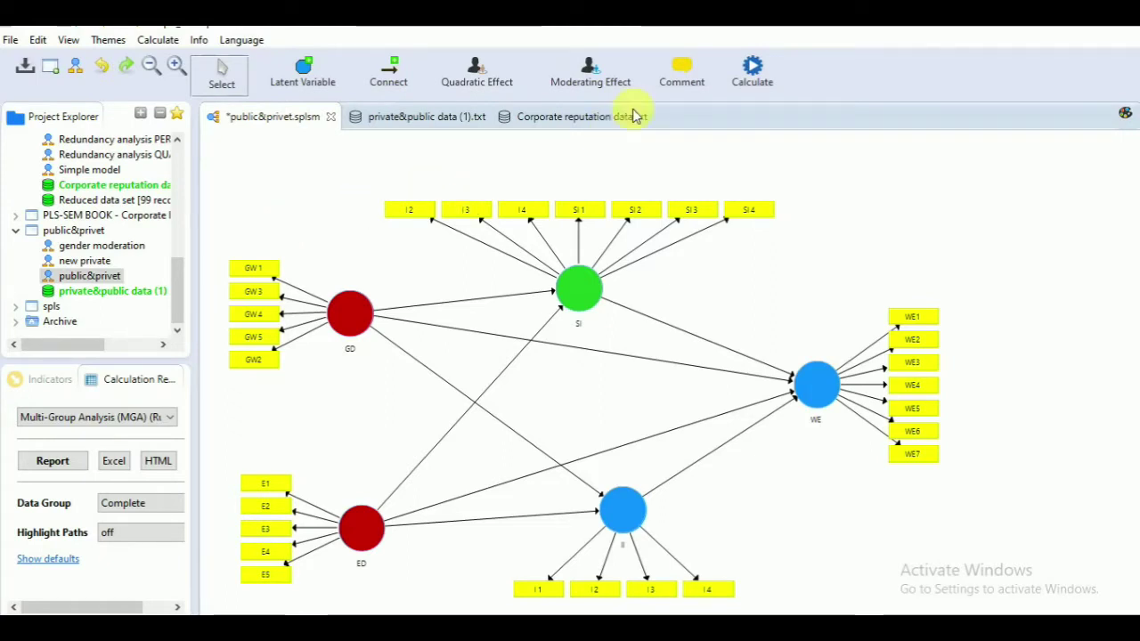
# Check the Multi-Group Analysis (MGA) setup for data groups available under Groups A and Groups B, and close it
pyautogui.click(752, 89)
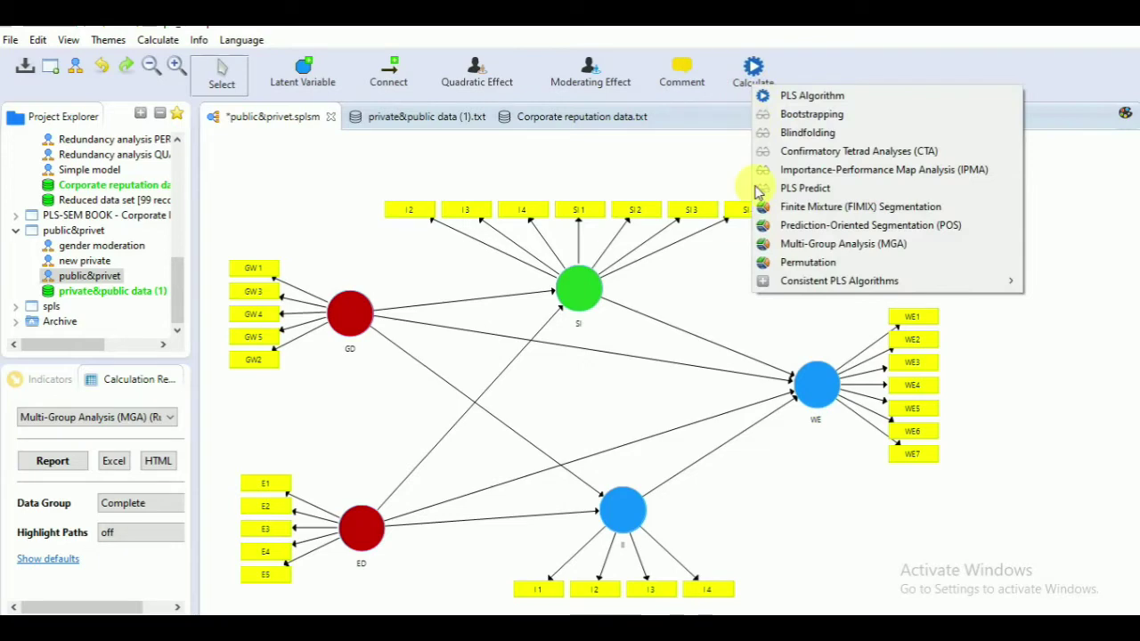
pyautogui.click(771, 244)
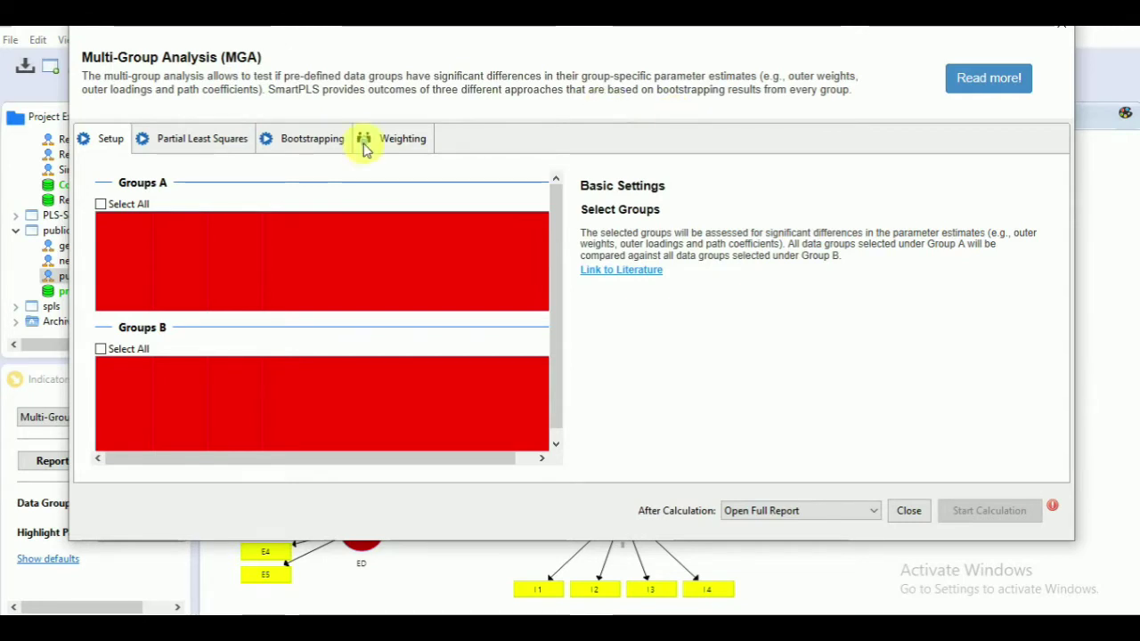
pyautogui.click(185, 236)
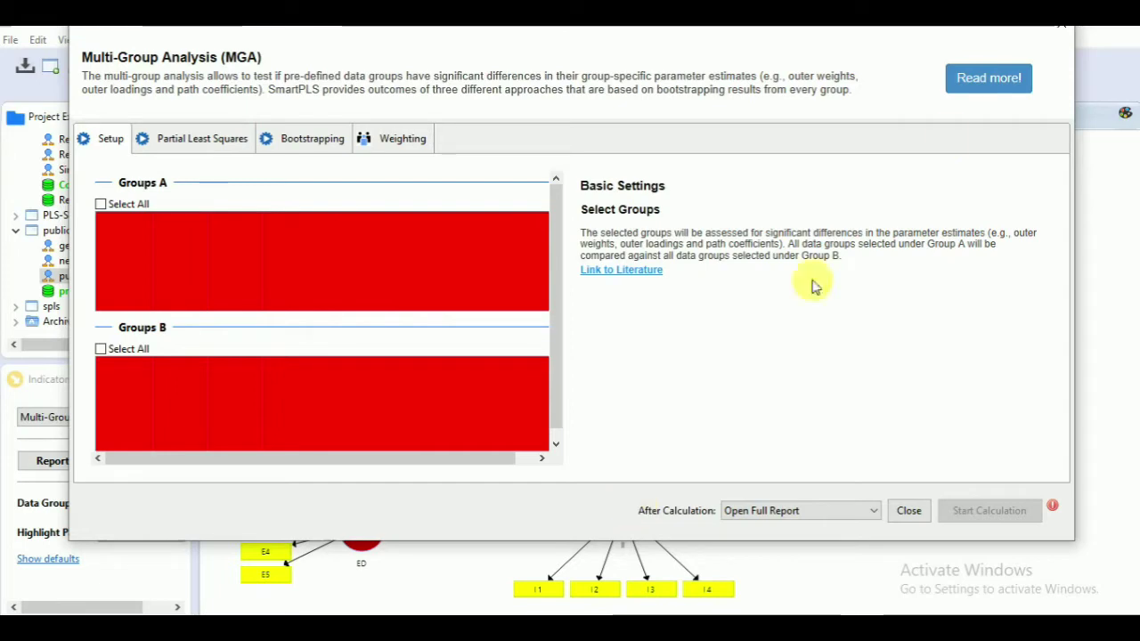
pyautogui.click(1060, 33)
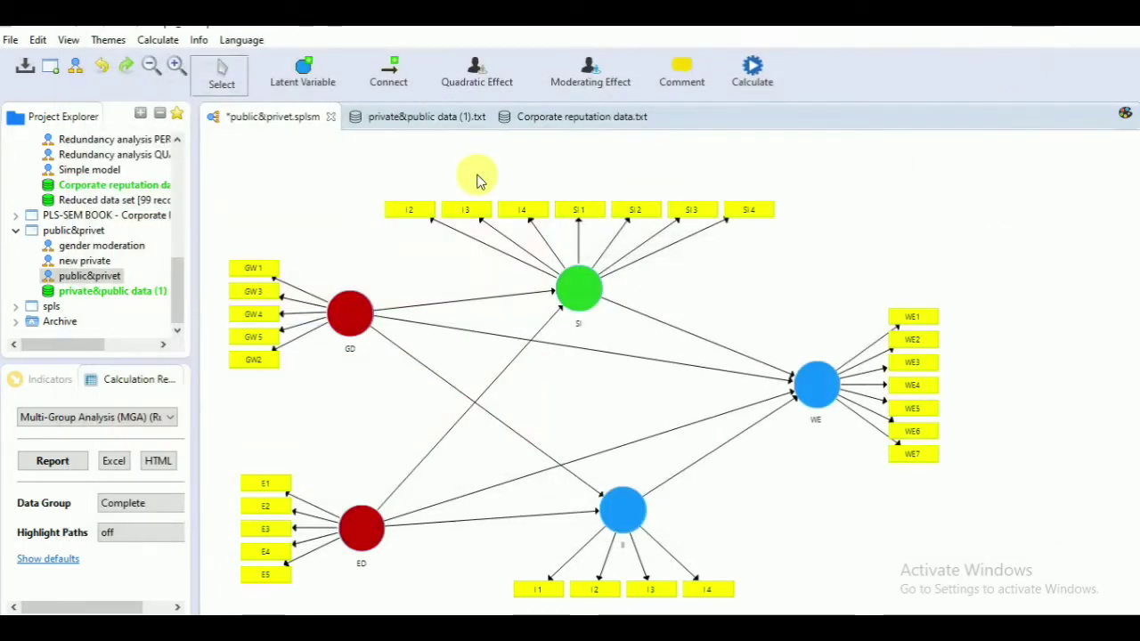
# Generate data groups in the private&public data (1).txt data set with the name prefix GROUP_Gender and Gender as group column 0
pyautogui.click(426, 122)
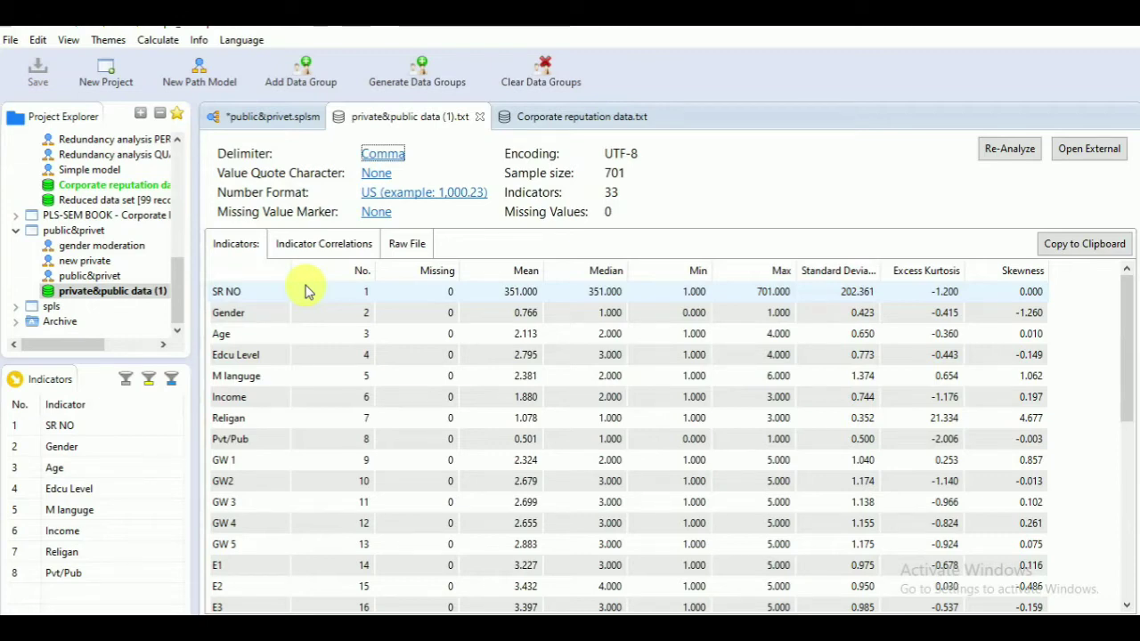
pyautogui.click(423, 83)
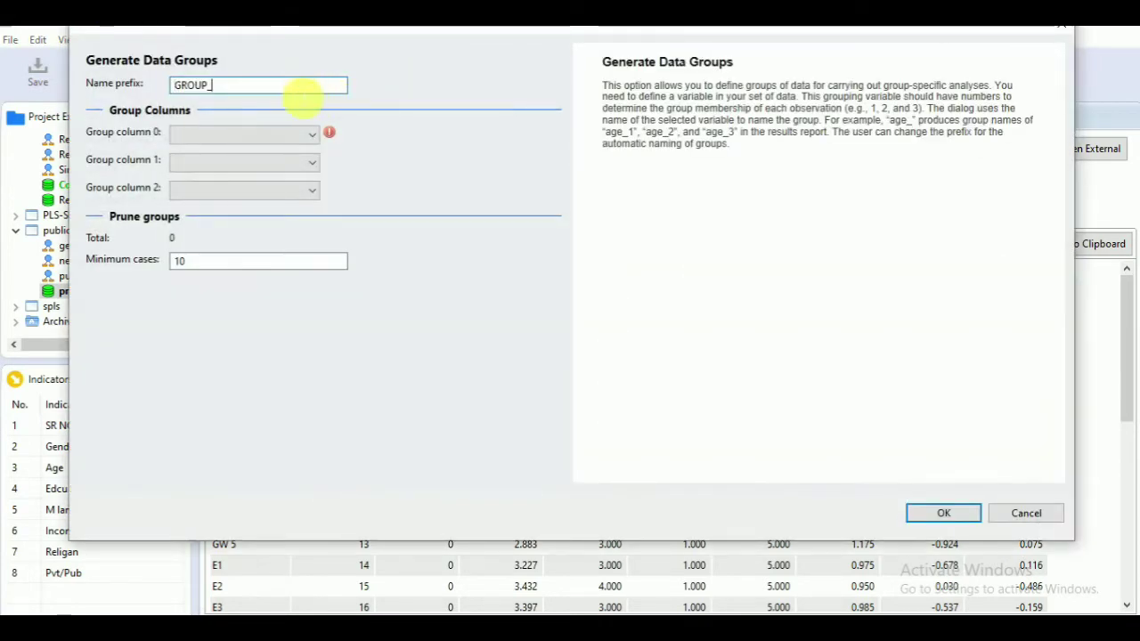
pyautogui.press('BackSpace')
pyautogui.press('BackSpace')
pyautogui.press('BackSpace')
pyautogui.press('BackSpace')
pyautogui.press('BackSpace')
pyautogui.press('BackSpace')
pyautogui.write('GROUP_Gender')
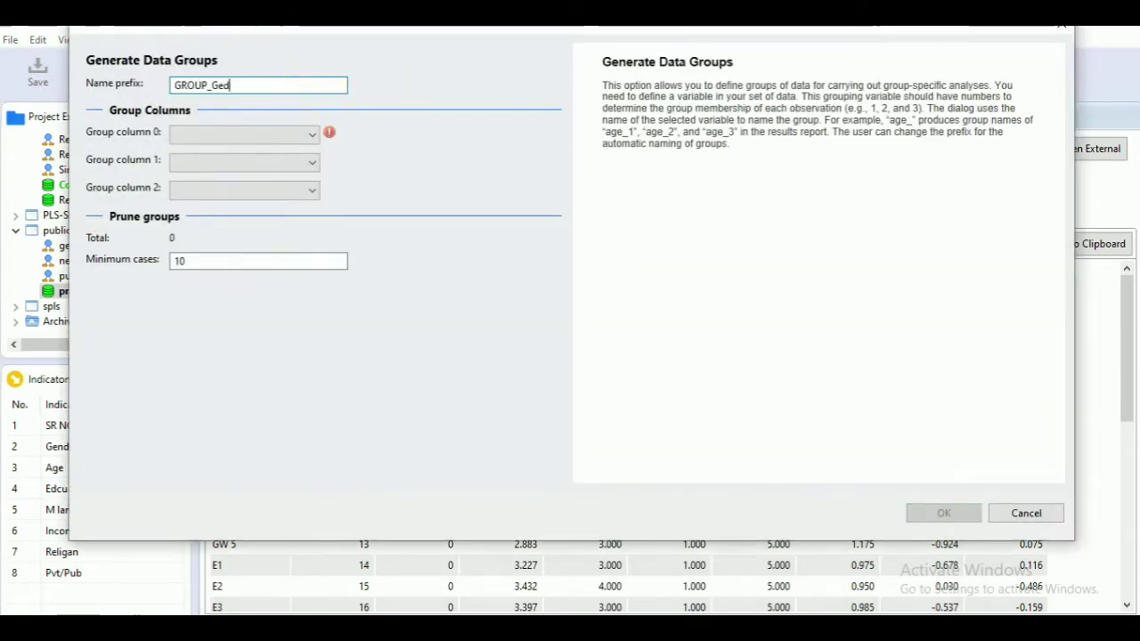
pyautogui.click(311, 146)
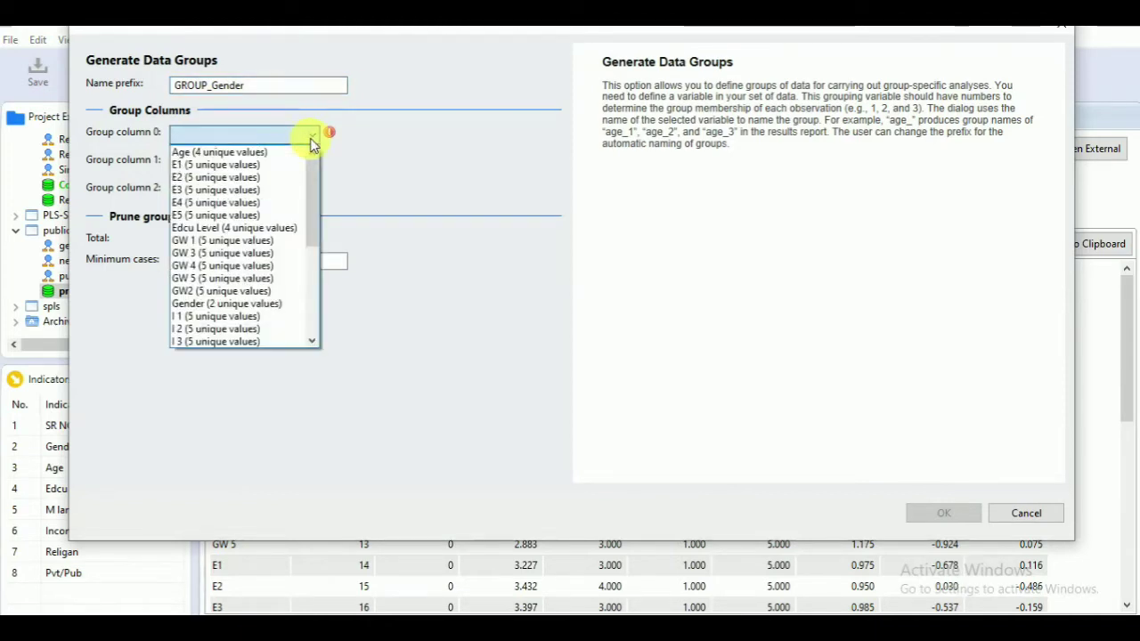
pyautogui.click(284, 305)
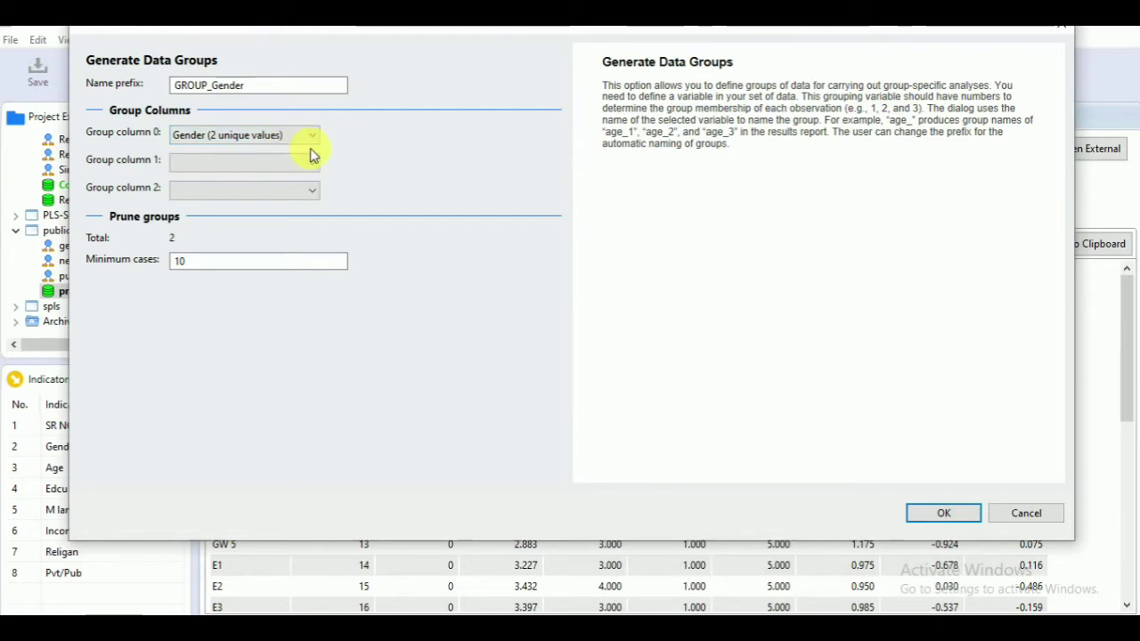
pyautogui.click(940, 512)
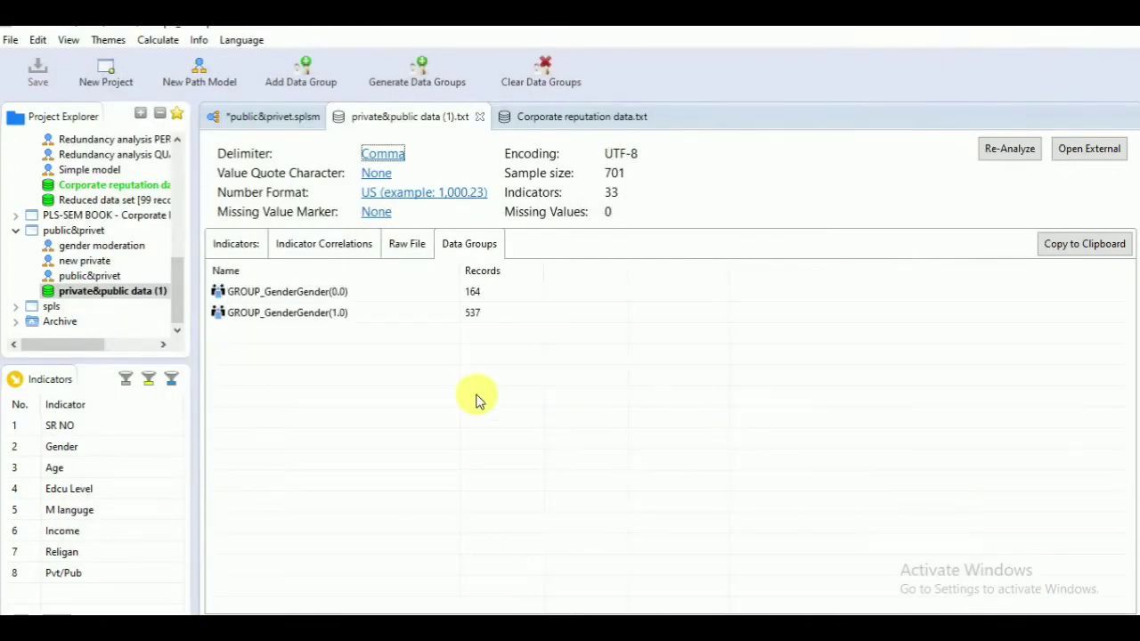
# Rename the data group for Gender equal to 0.0 as Male
pyautogui.click(470, 293)
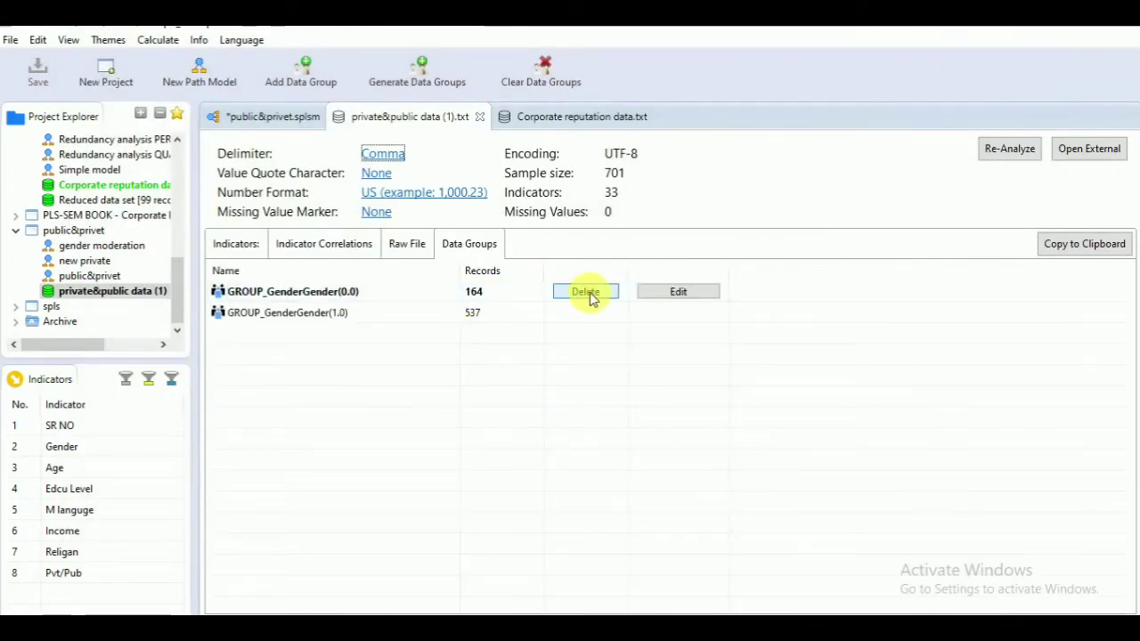
pyautogui.click(678, 292)
pyautogui.click(304, 85)
pyautogui.press('BackSpace')
pyautogui.press('BackSpace')
pyautogui.press('BackSpace')
pyautogui.press('BackSpace')
pyautogui.press('BackSpace')
pyautogui.press('BackSpace')
pyautogui.press('BackSpace')
pyautogui.press('BackSpace')
pyautogui.press('BackSpace')
pyautogui.press('BackSpace')
pyautogui.press('BackSpace')
pyautogui.press('BackSpace')
pyautogui.press('BackSpace')
pyautogui.press('BackSpace')
pyautogui.press('BackSpace')
pyautogui.press('BackSpace')
pyautogui.press('BackSpace')
pyautogui.press('BackSpace')
pyautogui.press('BackSpace')
pyautogui.press('BackSpace')
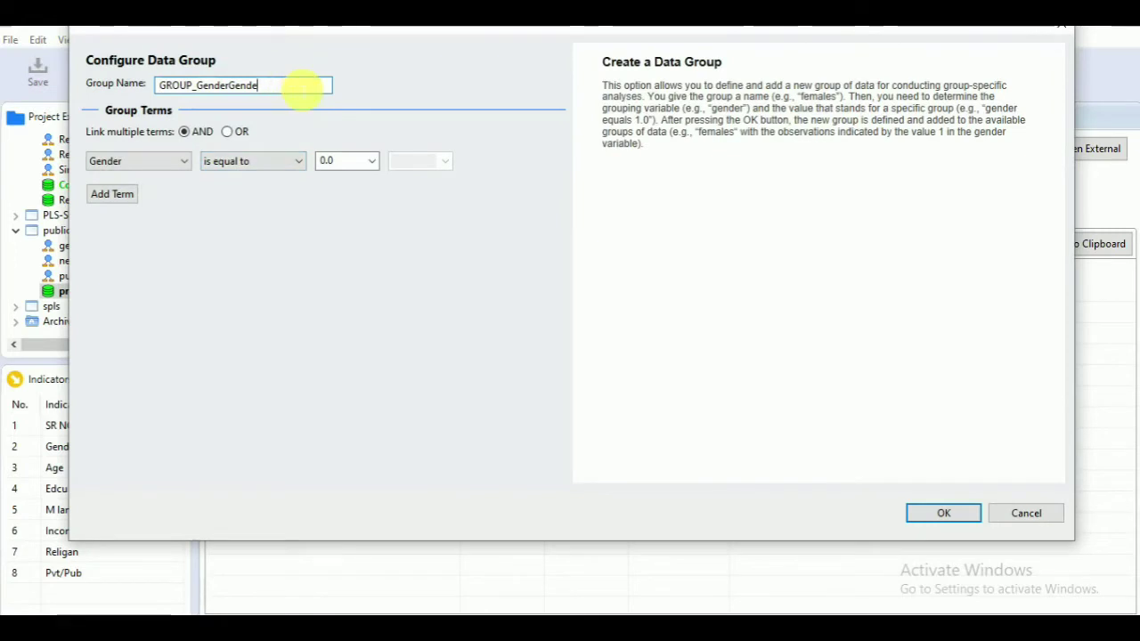
pyautogui.write('Make')
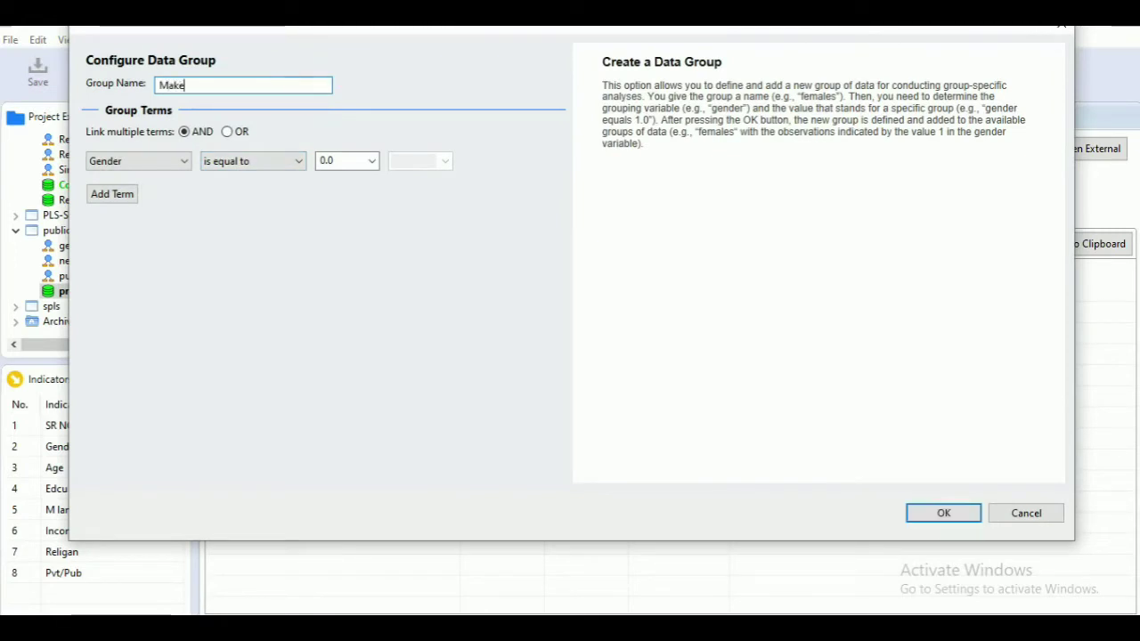
pyautogui.press('BackSpace')
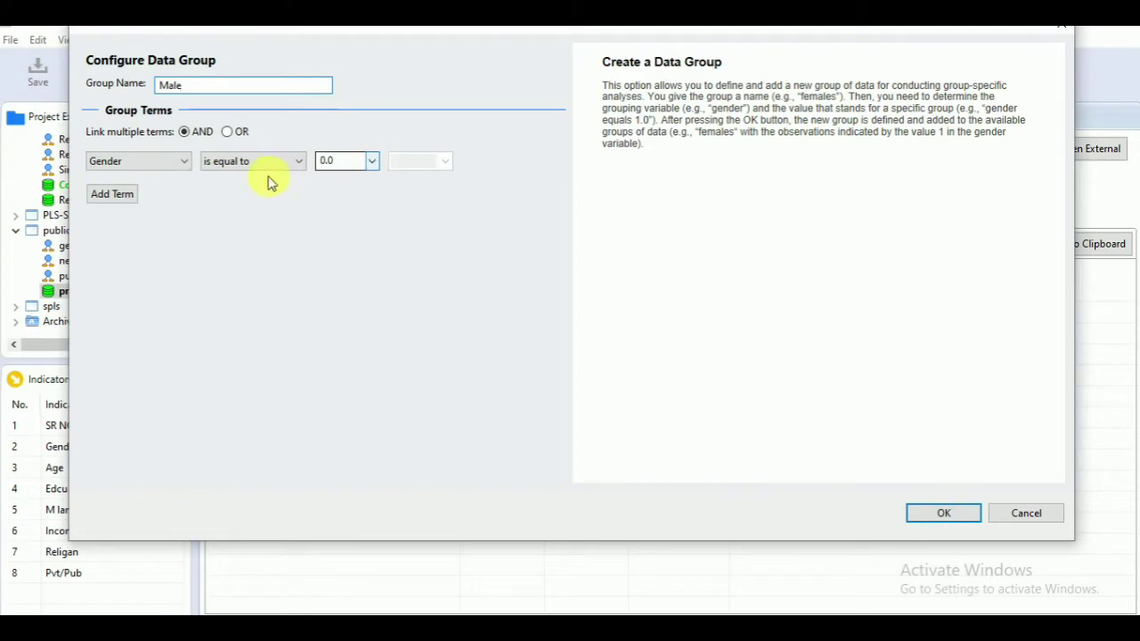
pyautogui.click(186, 165)
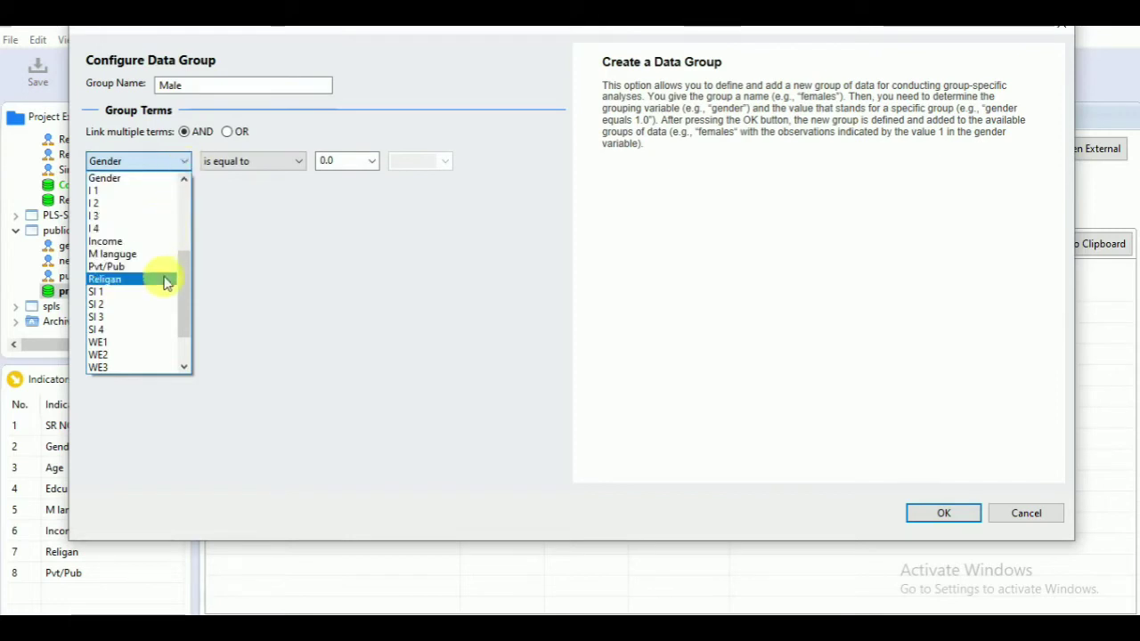
pyautogui.click(287, 205)
pyautogui.click(301, 162)
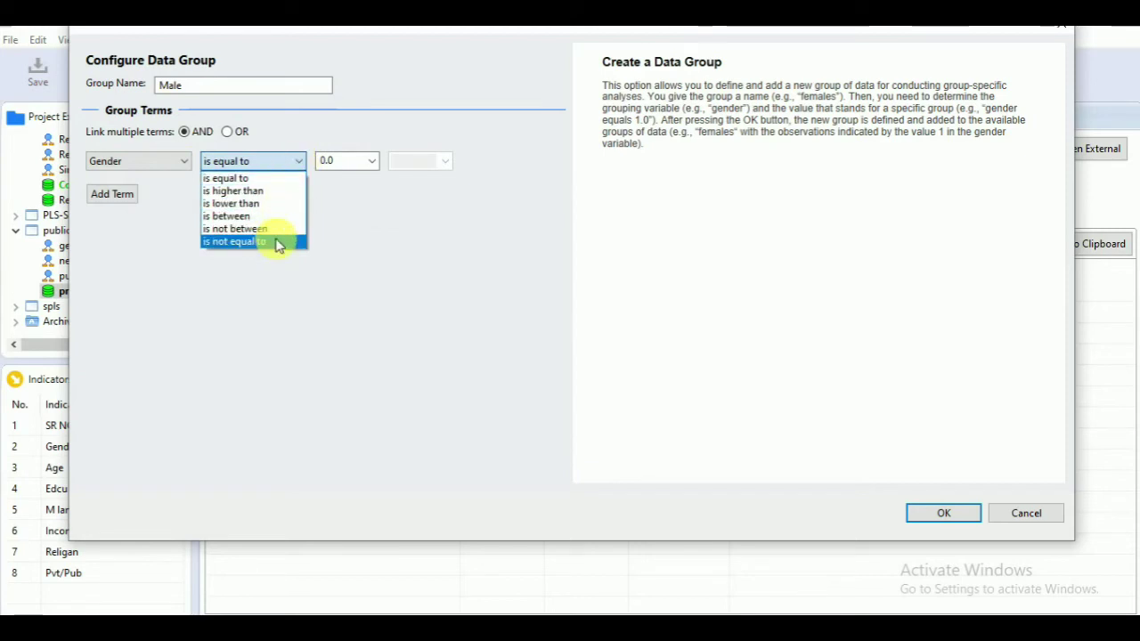
pyautogui.click(360, 202)
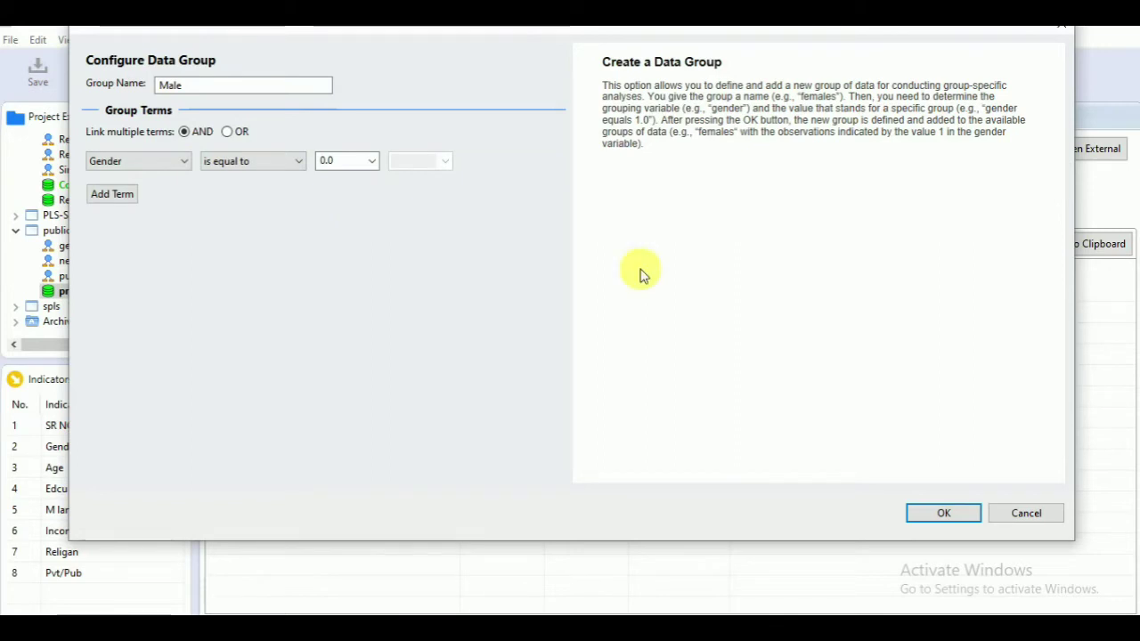
pyautogui.click(936, 514)
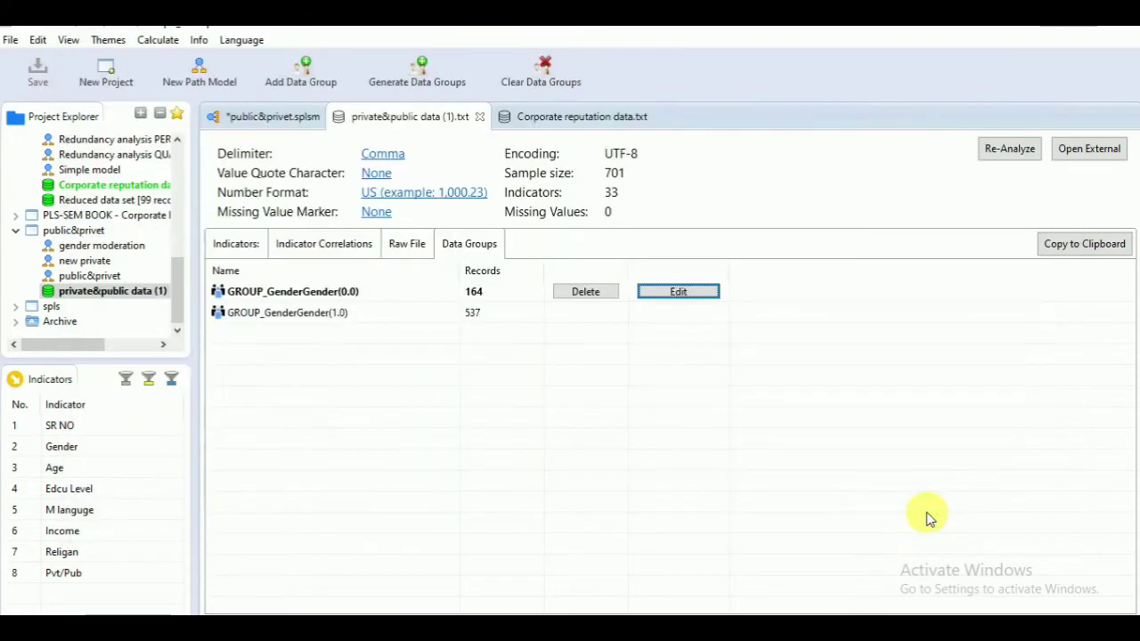
# Rename the data group for Gender equal to 1.0 as Female
pyautogui.click(672, 293)
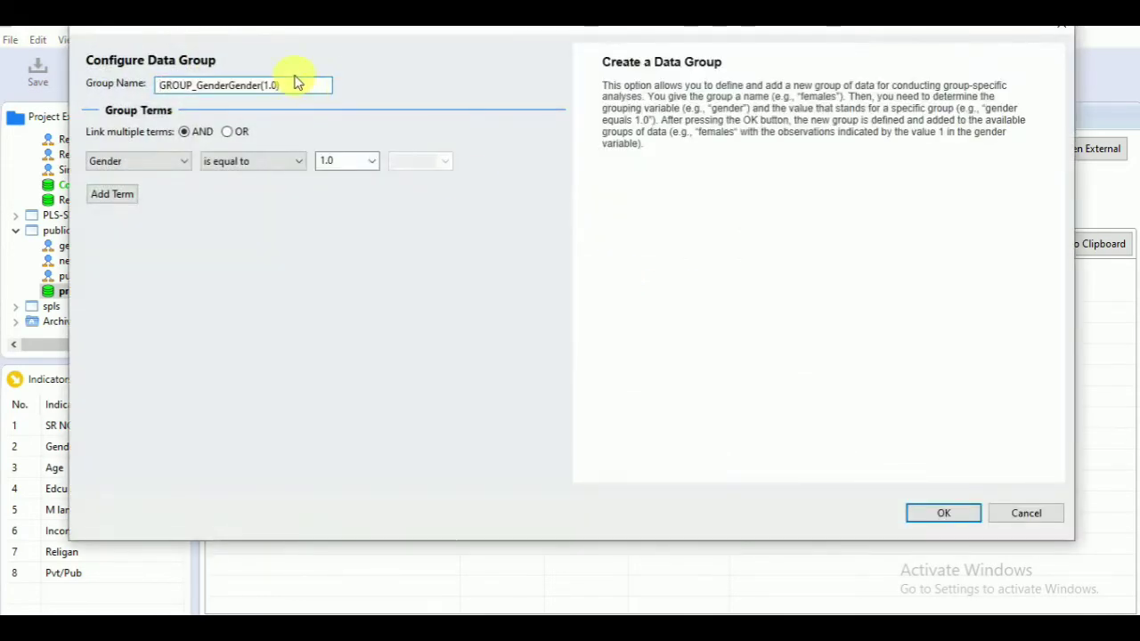
pyautogui.click(299, 84)
pyautogui.press('BackSpace')
pyautogui.press('BackSpace')
pyautogui.press('BackSpace')
pyautogui.press('BackSpace')
pyautogui.press('BackSpace')
pyautogui.press('BackSpace')
pyautogui.press('BackSpace')
pyautogui.press('BackSpace')
pyautogui.press('BackSpace')
pyautogui.press('BackSpace')
pyautogui.press('BackSpace')
pyautogui.press('BackSpace')
pyautogui.press('BackSpace')
pyautogui.press('BackSpace')
pyautogui.press('BackSpace')
pyautogui.press('BackSpace')
pyautogui.press('BackSpace')
pyautogui.press('BackSpace')
pyautogui.press('BackSpace')
pyautogui.press('BackSpace')
pyautogui.press('BackSpace')
pyautogui.write('F')
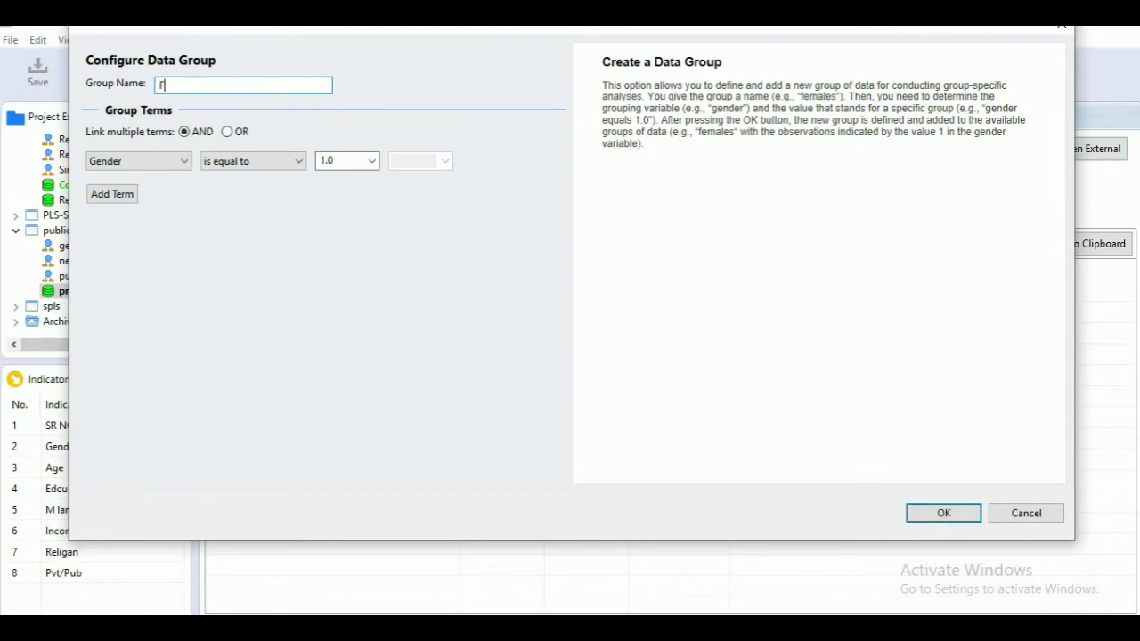
pyautogui.write('emale')
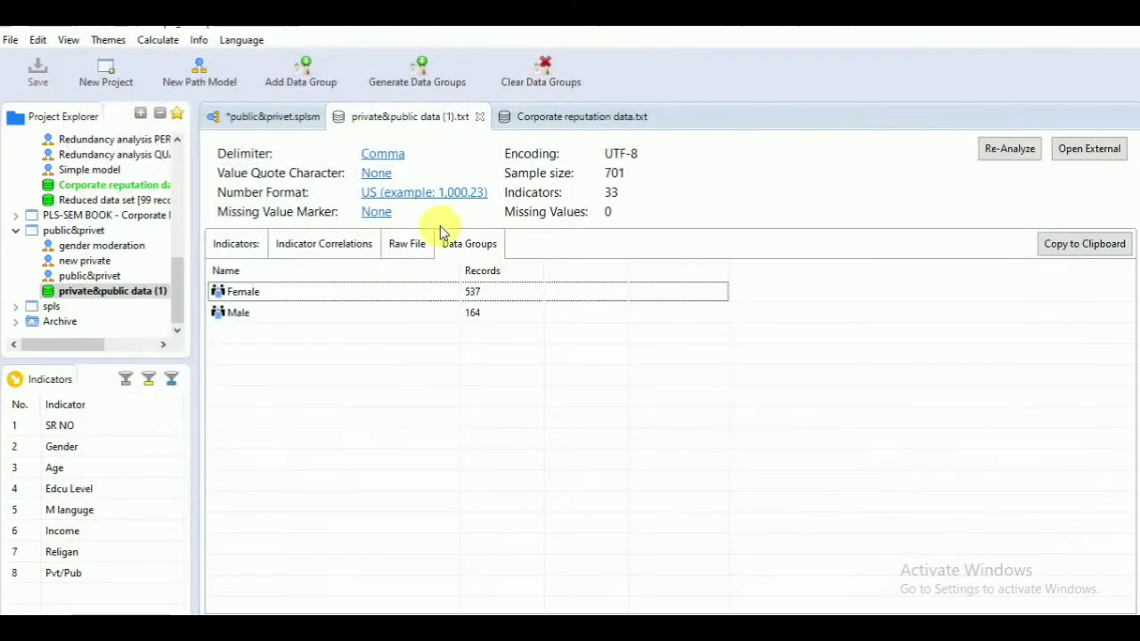
# Generate data groups with the name prefix GROUP_Age and Age as group column 0
pyautogui.click(412, 73)
pyautogui.click(265, 86)
pyautogui.write('Age')
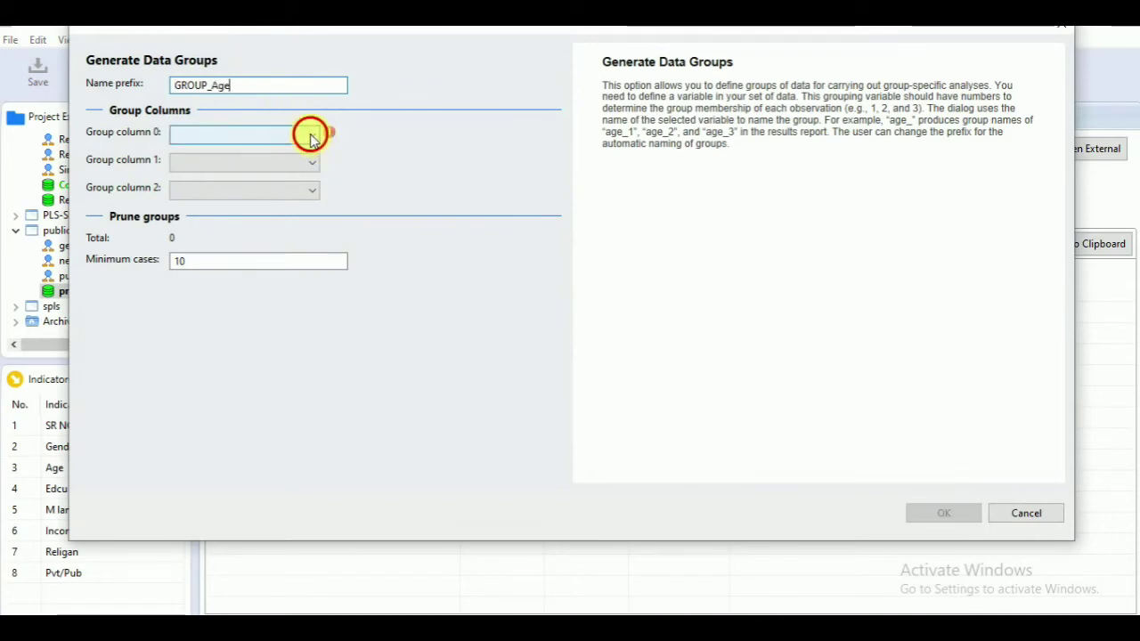
pyautogui.click(310, 133)
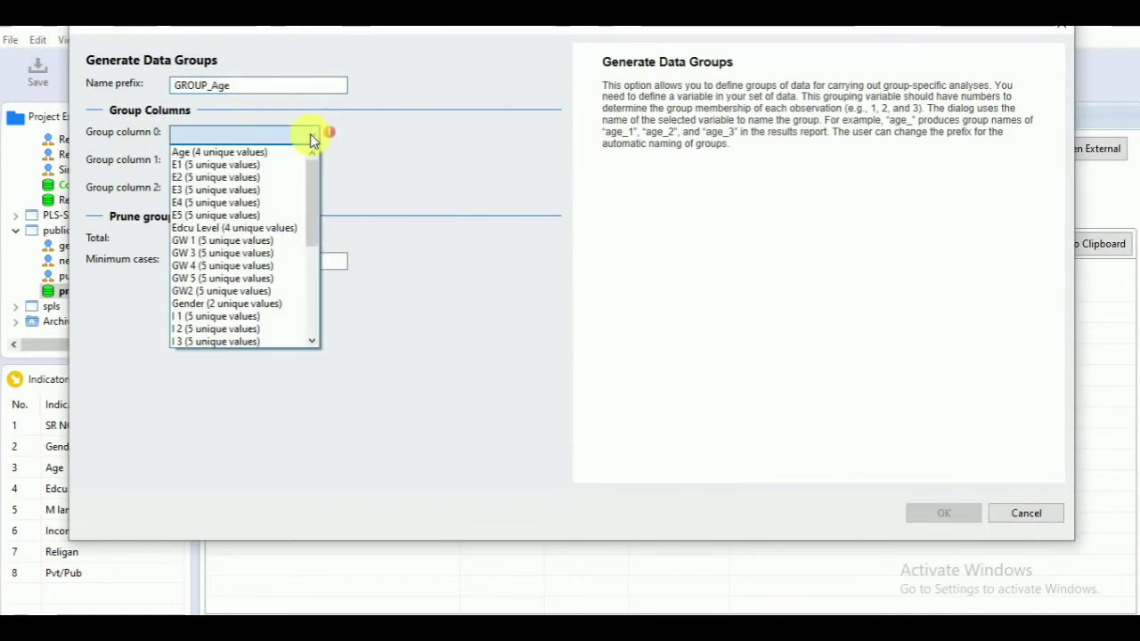
pyautogui.click(272, 158)
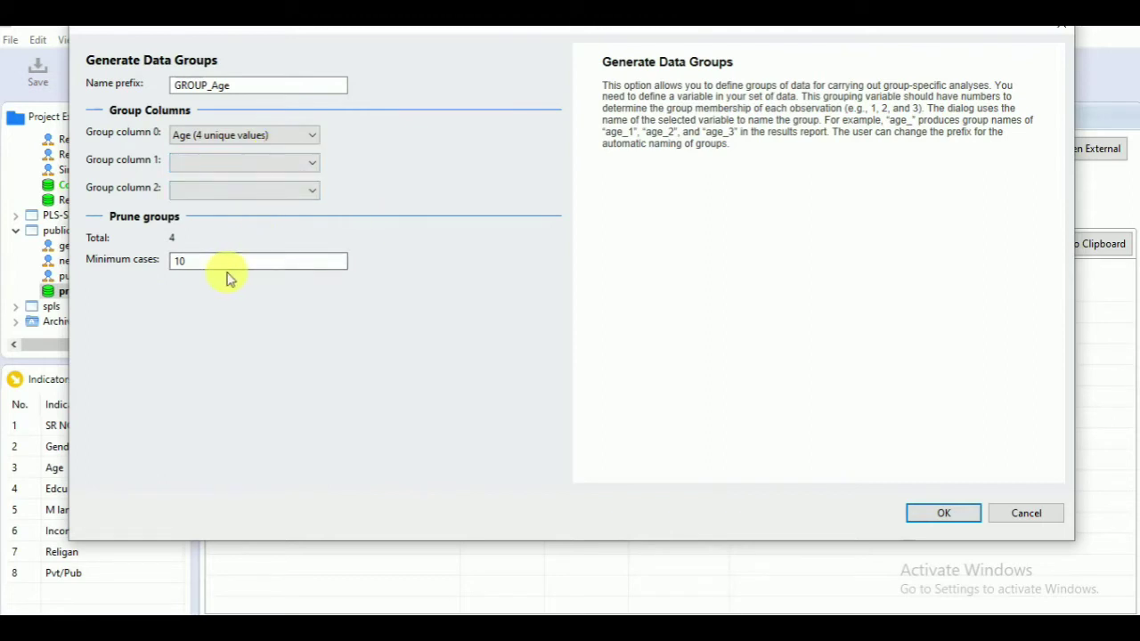
pyautogui.click(928, 511)
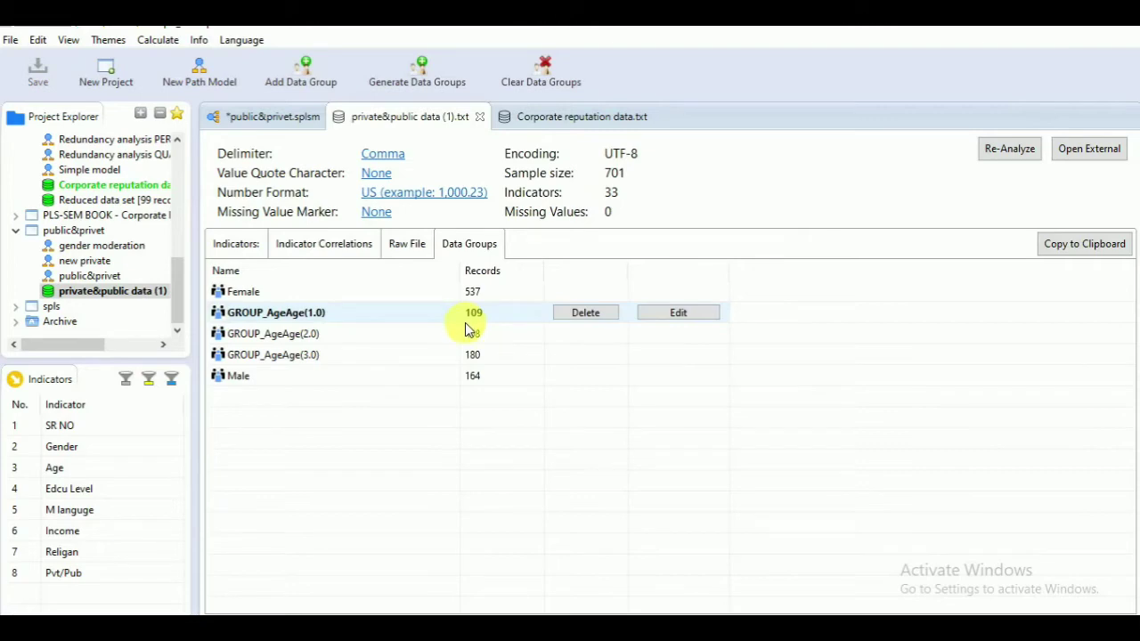
# Rename the data group for Age equal to 1.0 as 20-30yrs
pyautogui.click(672, 313)
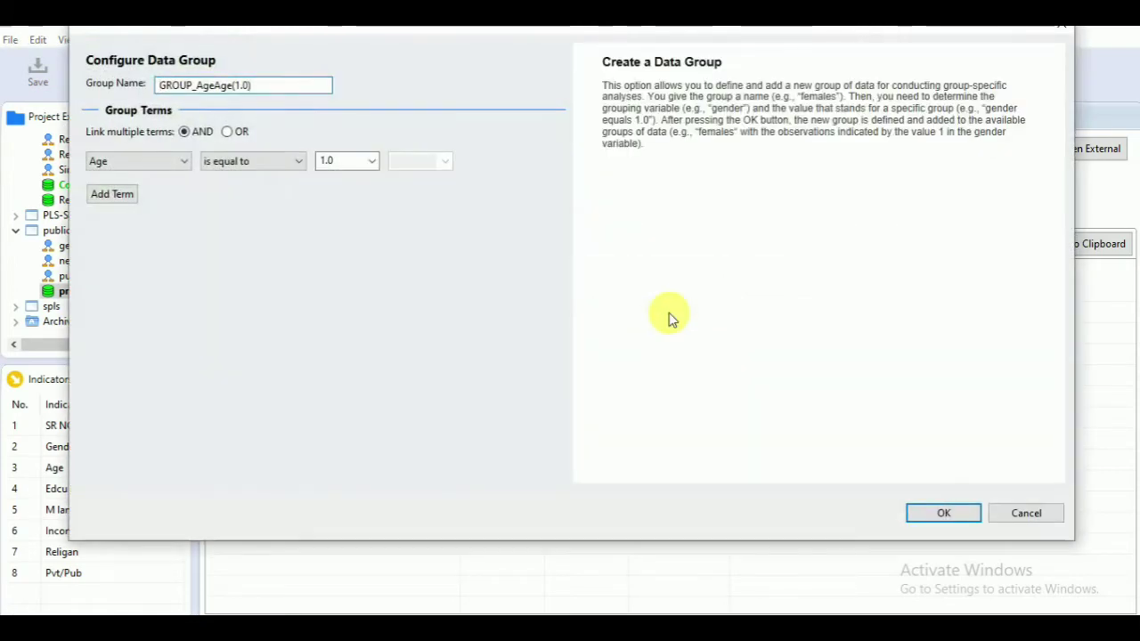
pyautogui.click(311, 87)
pyautogui.press('BackSpace')
pyautogui.press('BackSpace')
pyautogui.write('20-30yrs')
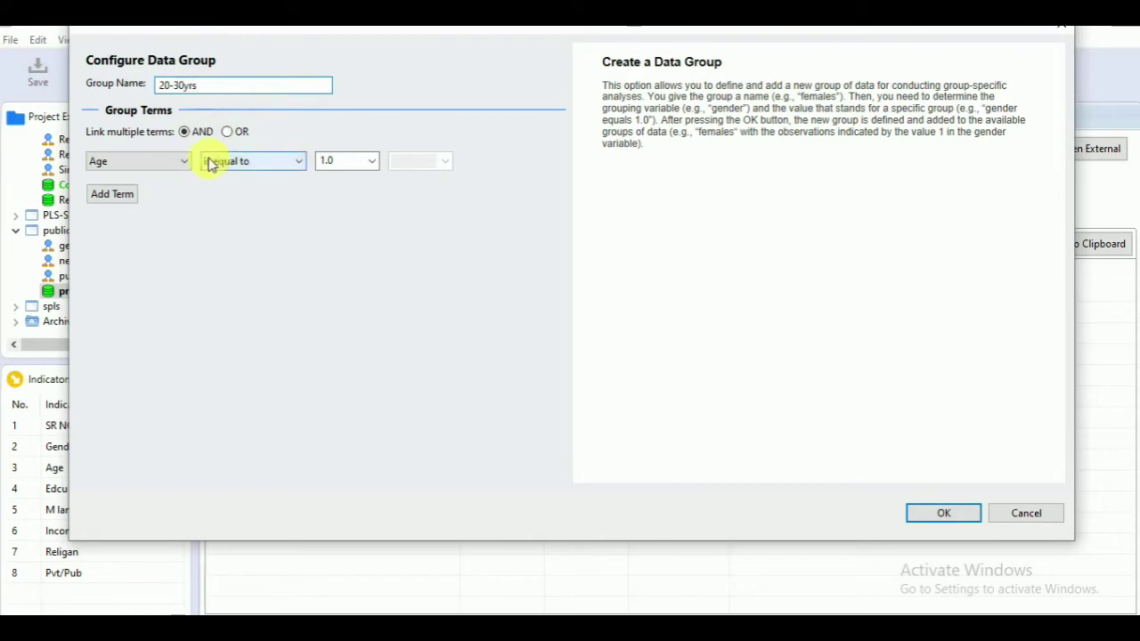
pyautogui.click(300, 162)
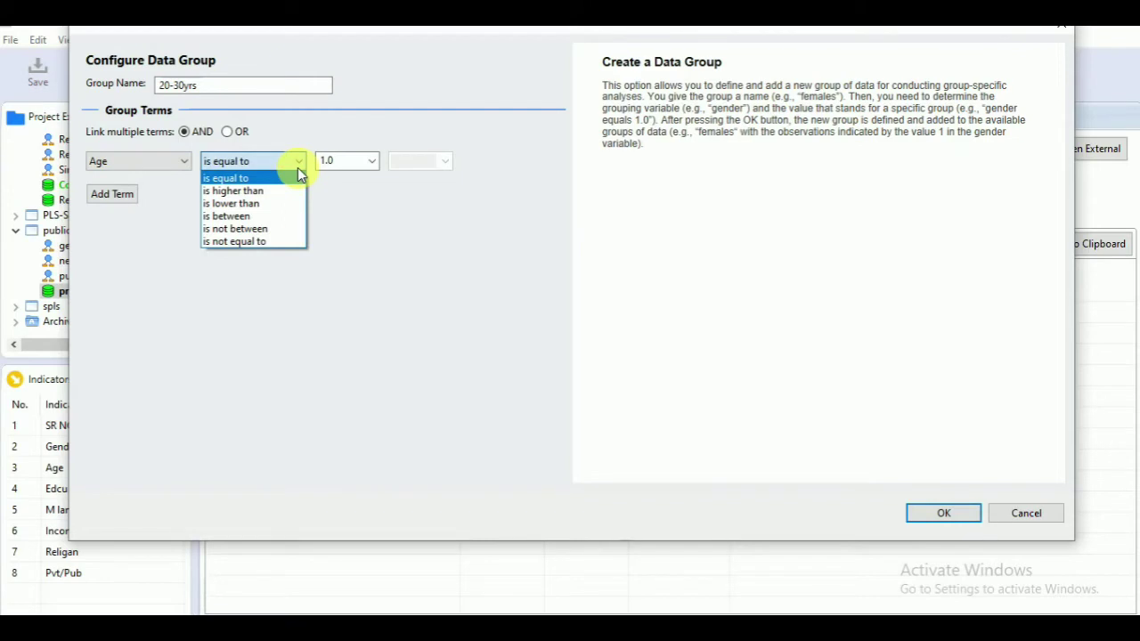
pyautogui.click(360, 280)
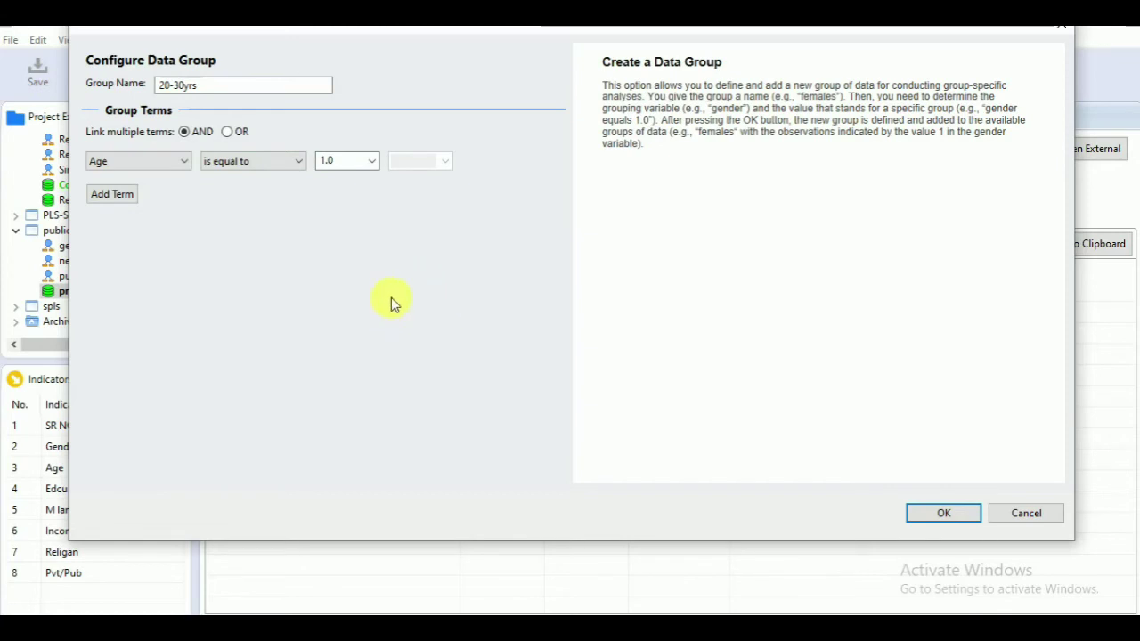
pyautogui.click(928, 514)
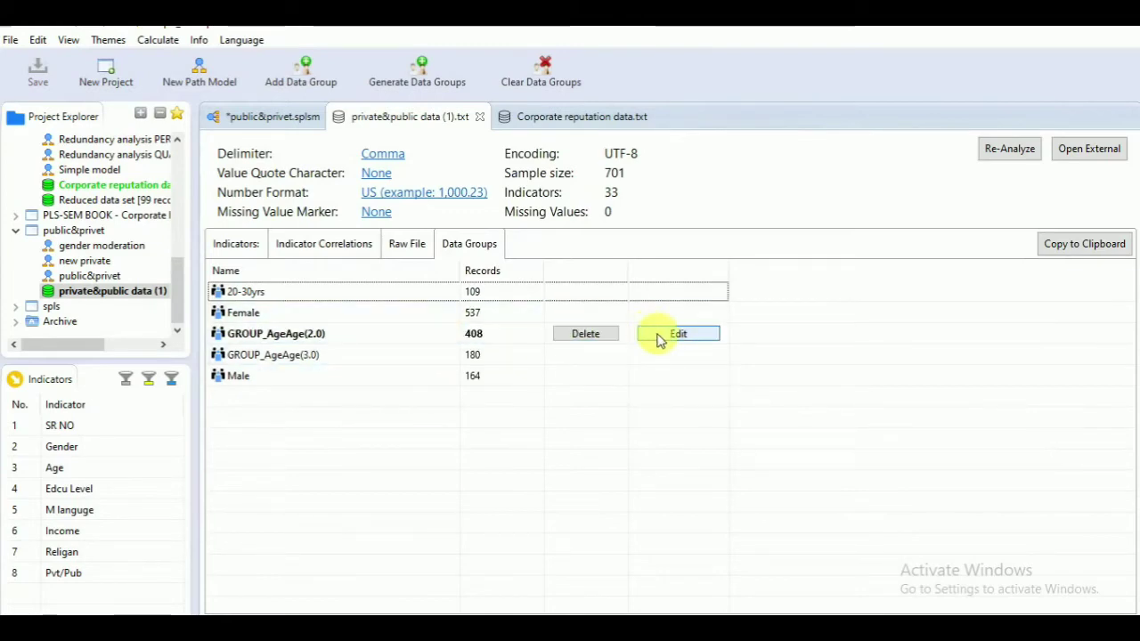
# Rename the data group for Age equal to 2.0 as 31-40yrs
pyautogui.click(684, 338)
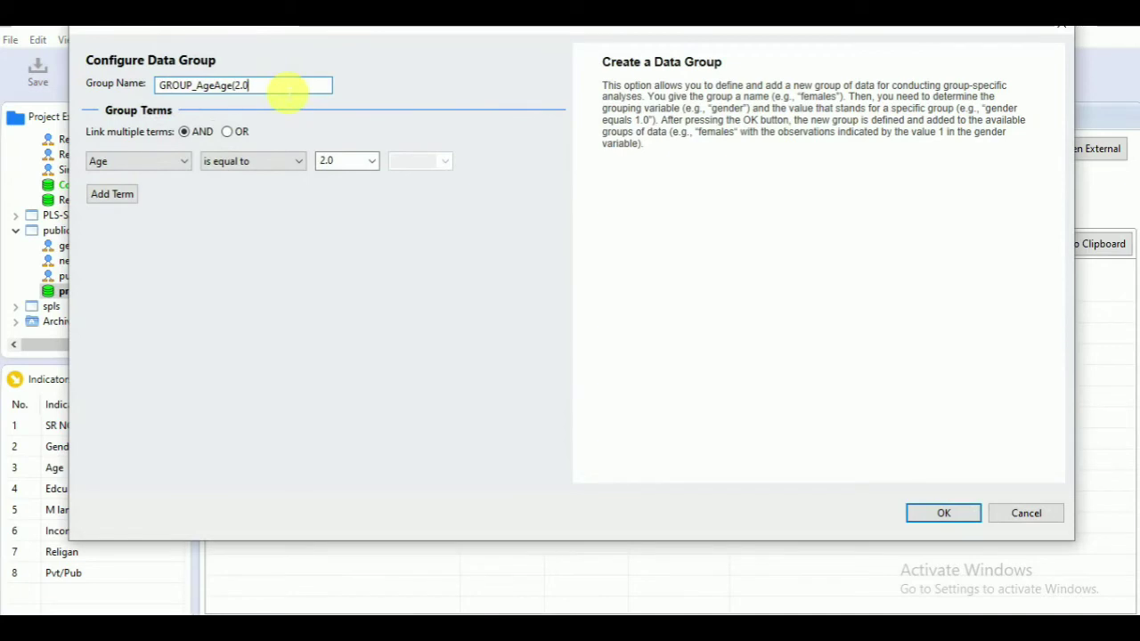
pyautogui.press('BackSpace')
pyautogui.press('BackSpace')
pyautogui.press('BackSpace')
pyautogui.press('BackSpace')
pyautogui.press('BackSpace')
pyautogui.press('BackSpace')
pyautogui.press('BackSpace')
pyautogui.press('BackSpace')
pyautogui.press('BackSpace')
pyautogui.press('BackSpace')
pyautogui.press('BackSpace')
pyautogui.press('BackSpace')
pyautogui.press('BackSpace')
pyautogui.press('BackSpace')
pyautogui.press('BackSpace')
pyautogui.press('BackSpace')
pyautogui.press('BackSpace')
pyautogui.write('31-40yrs')
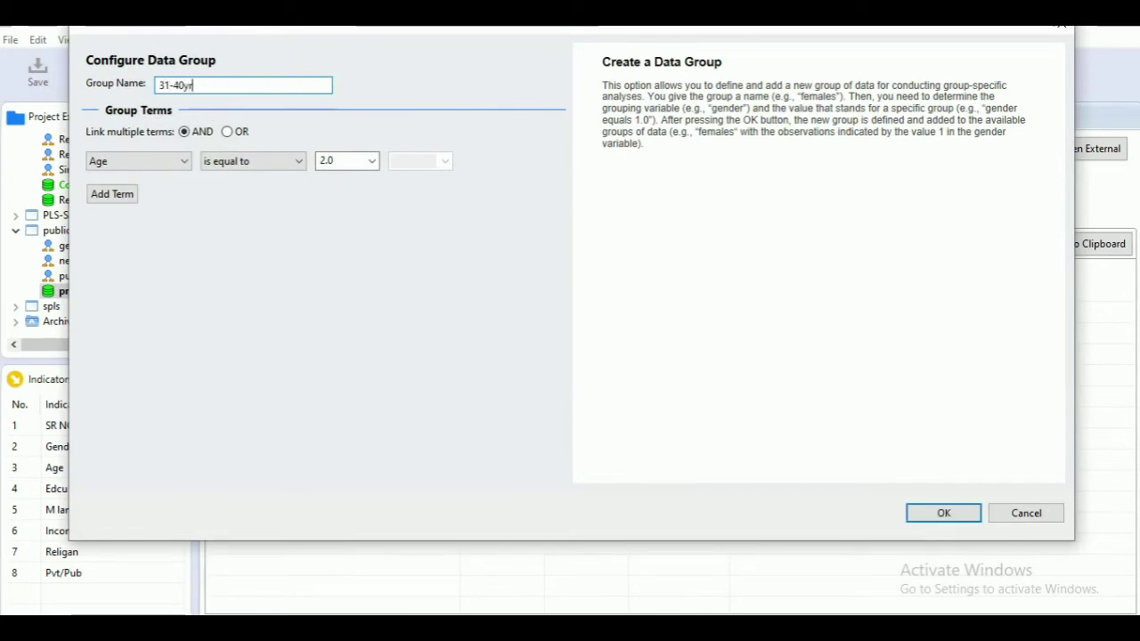
pyautogui.click(942, 513)
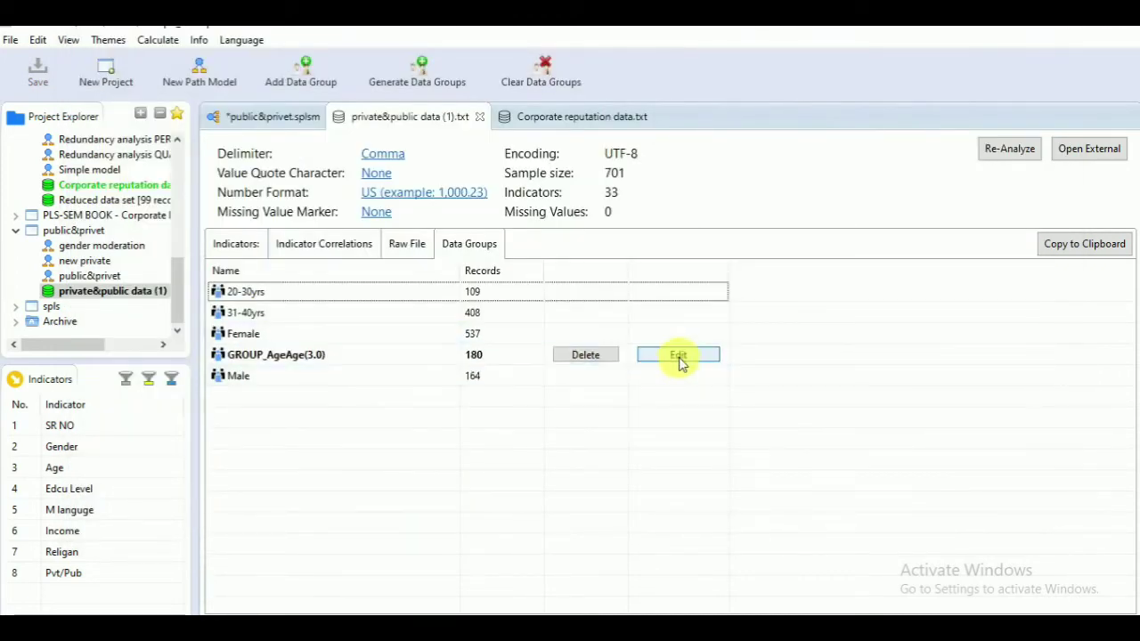
# Rename the data group for Age equal to 3.0 as 41-50
pyautogui.click(678, 356)
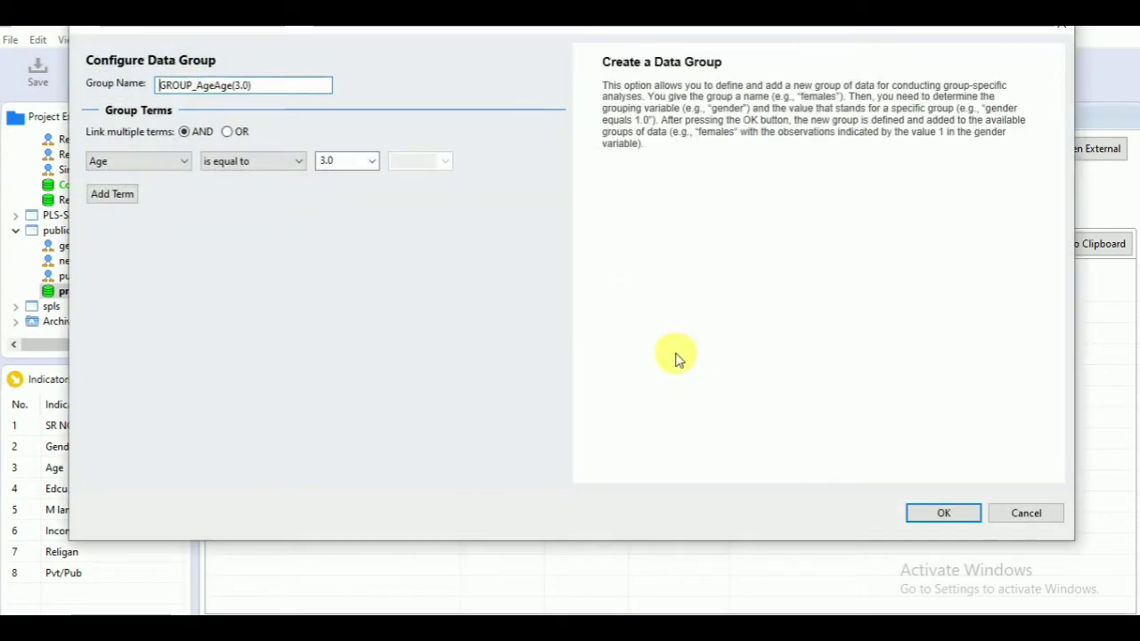
pyautogui.click(275, 89)
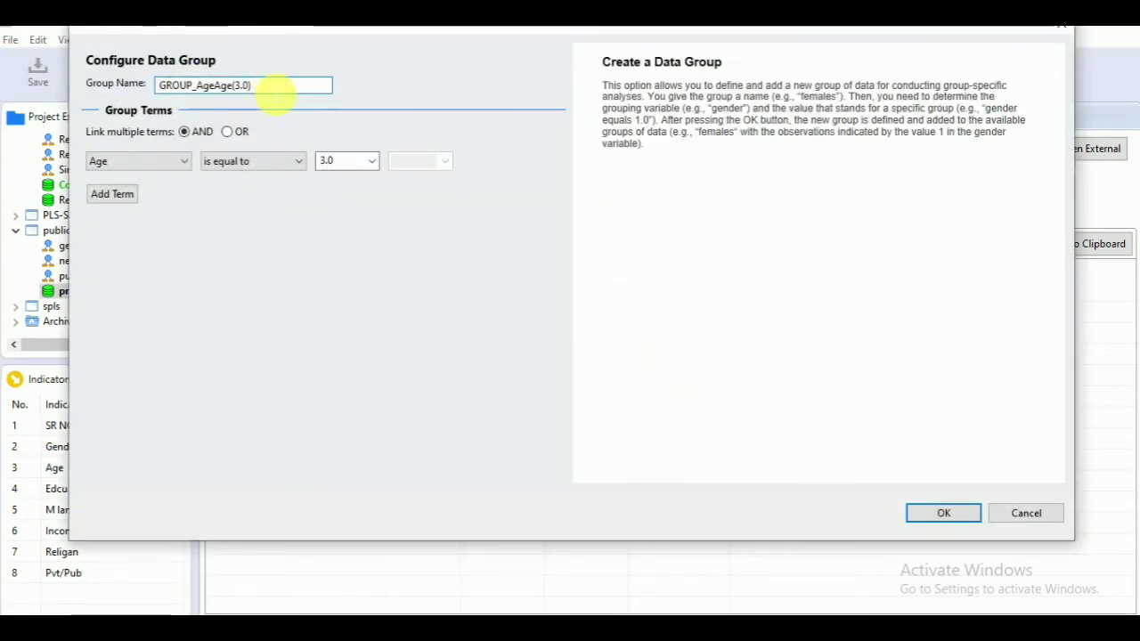
pyautogui.press('BackSpace')
pyautogui.press('BackSpace')
pyautogui.press('BackSpace')
pyautogui.press('BackSpace')
pyautogui.press('BackSpace')
pyautogui.press('BackSpace')
pyautogui.press('BackSpace')
pyautogui.write('41-50')
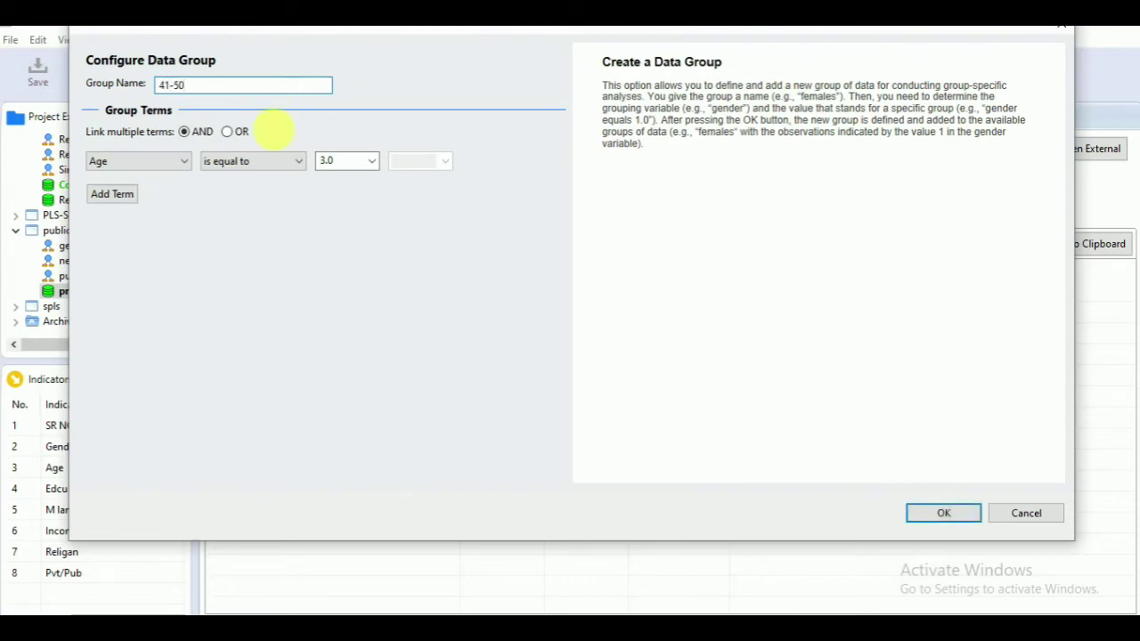
pyautogui.click(933, 514)
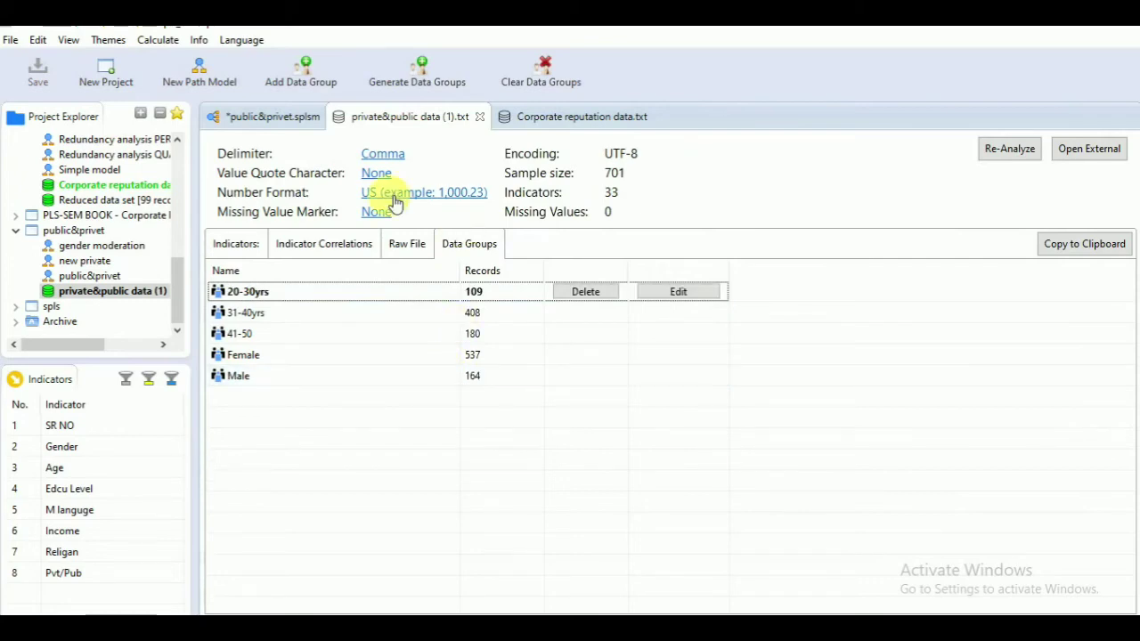
# Run the PLS Algorithm on the public&privet model for the Female and Male data groups
pyautogui.click(250, 118)
pyautogui.click(752, 69)
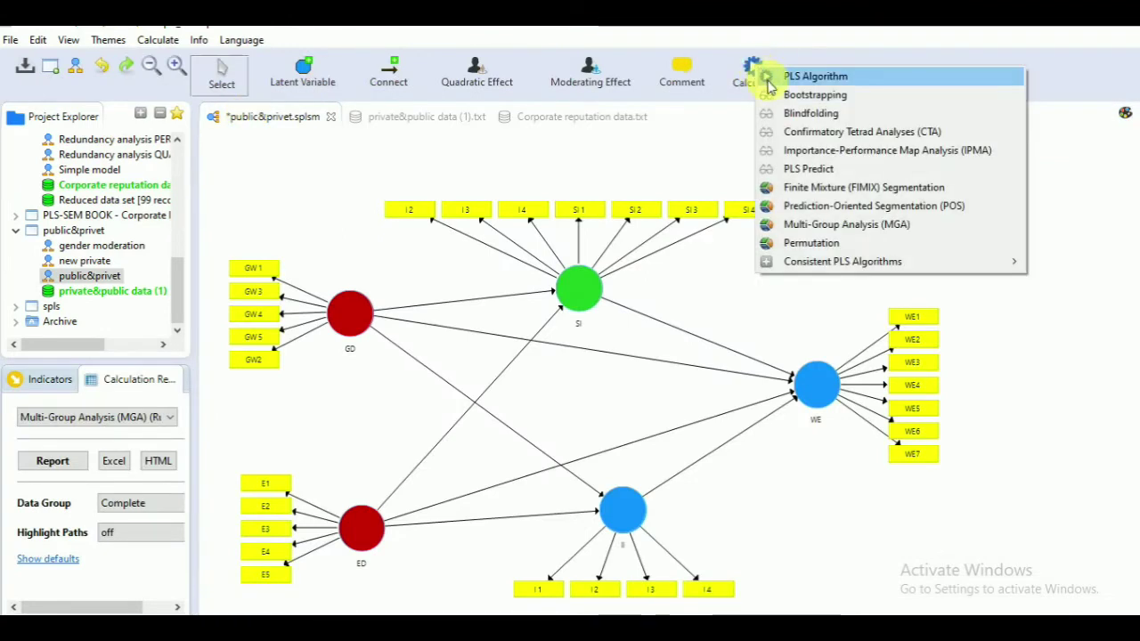
pyautogui.click(767, 80)
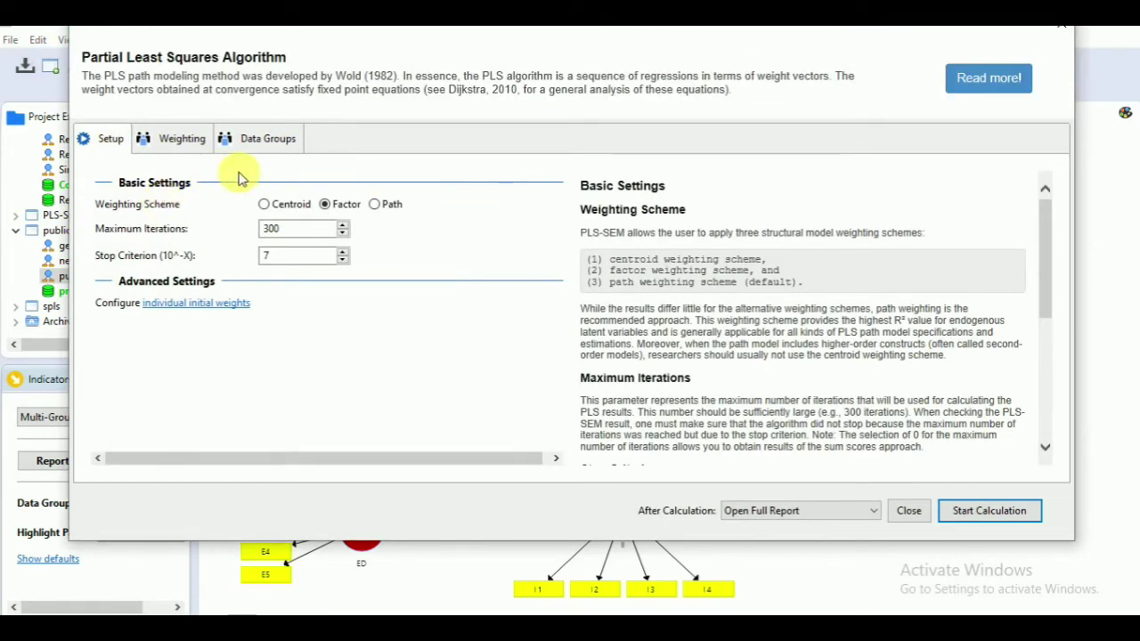
pyautogui.click(285, 140)
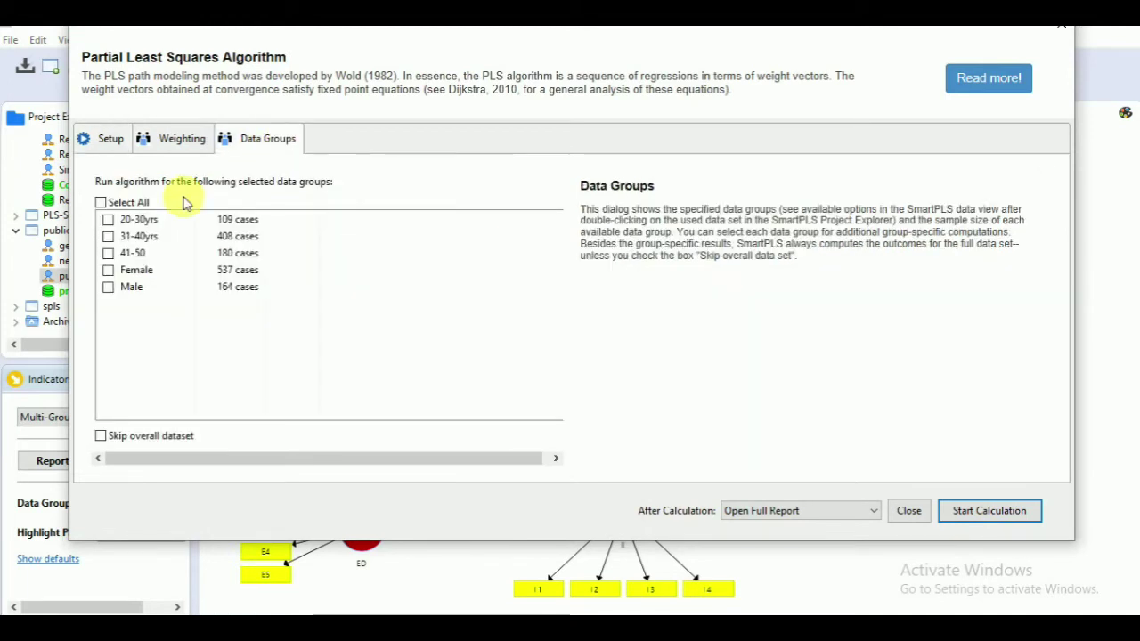
pyautogui.click(108, 272)
pyautogui.click(107, 288)
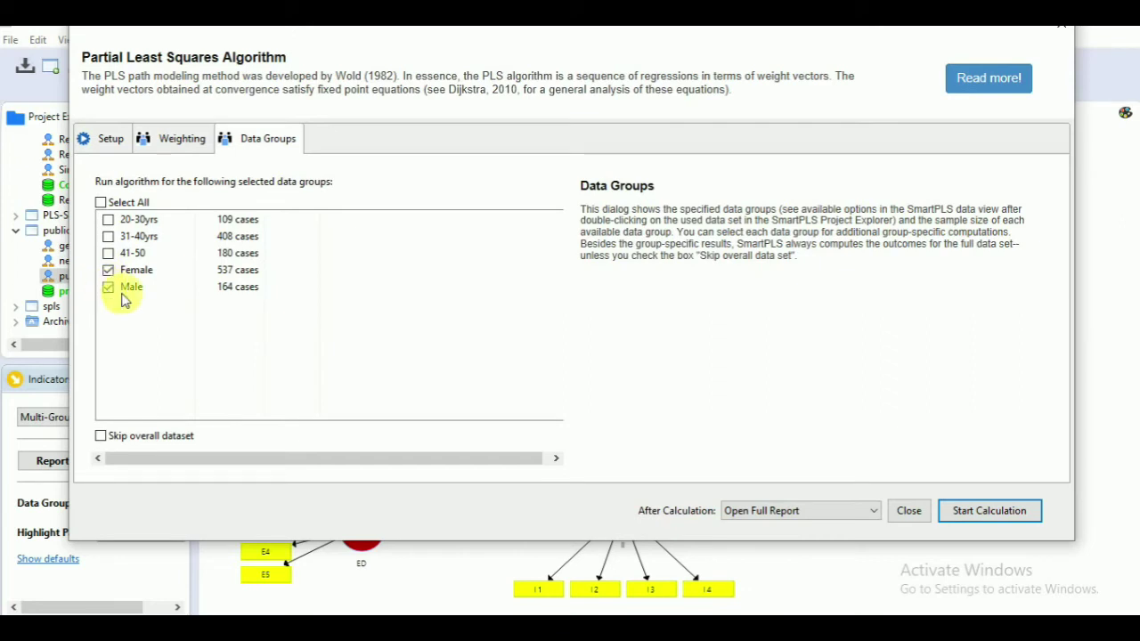
pyautogui.click(972, 523)
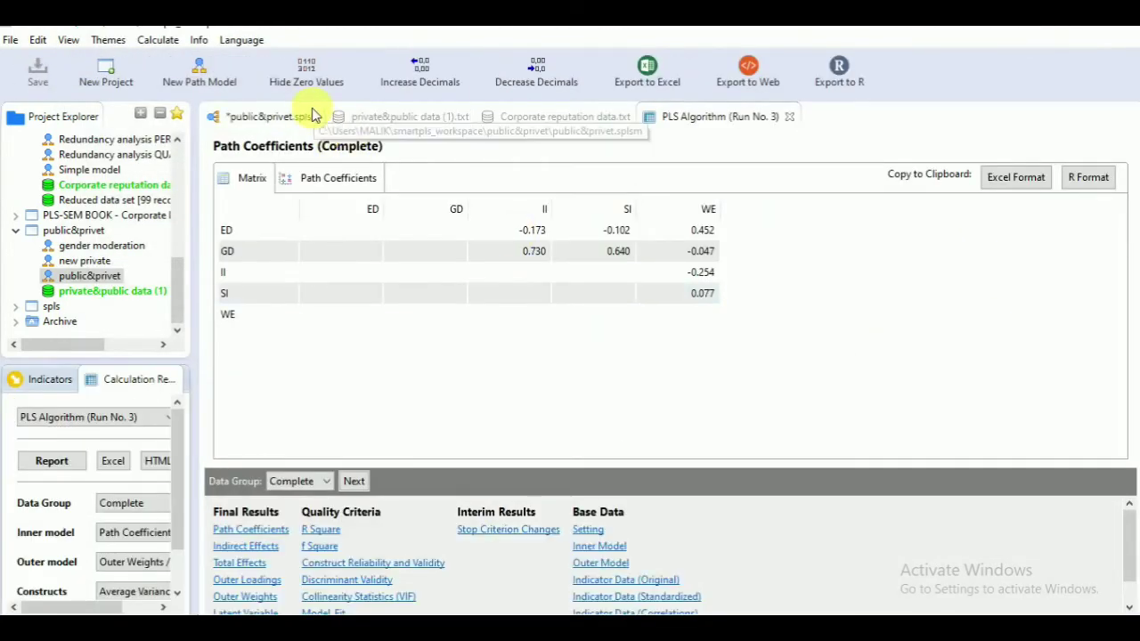
# Show the PLS Algorithm results on the public&privet model diagram for the Female data group
pyautogui.click(312, 114)
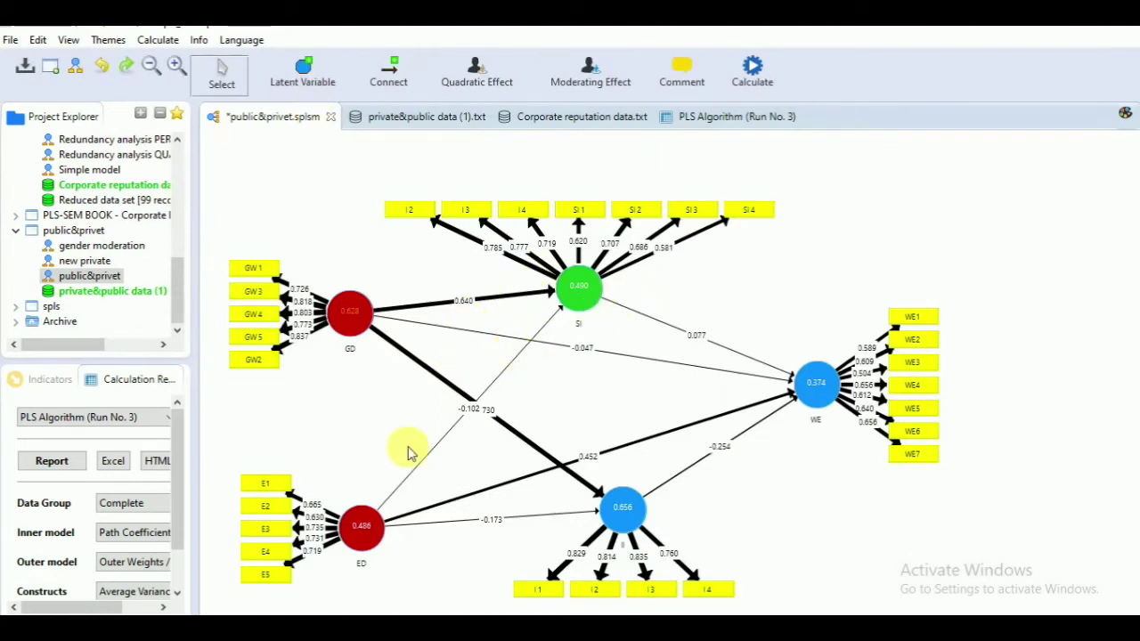
pyautogui.moveTo(385, 539)
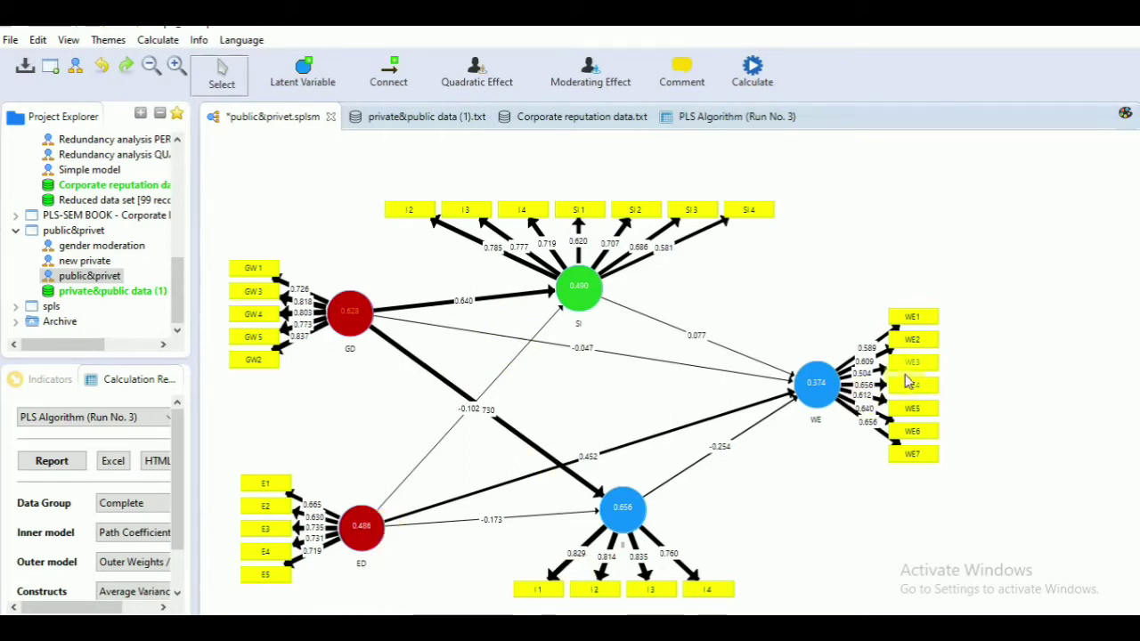
pyautogui.moveTo(821, 390)
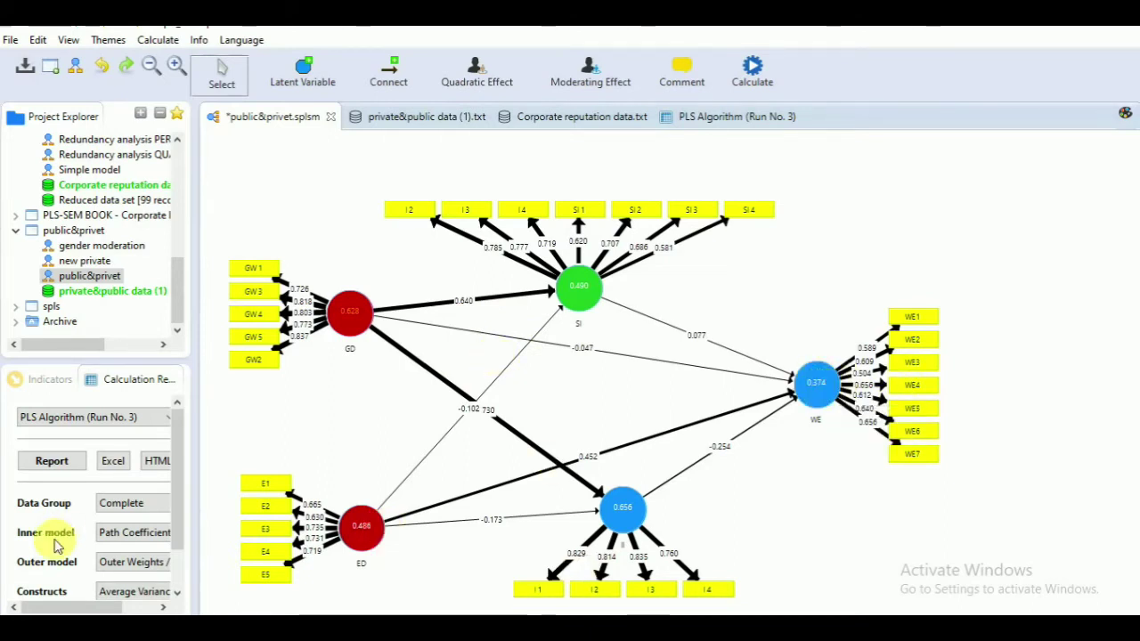
pyautogui.click(162, 504)
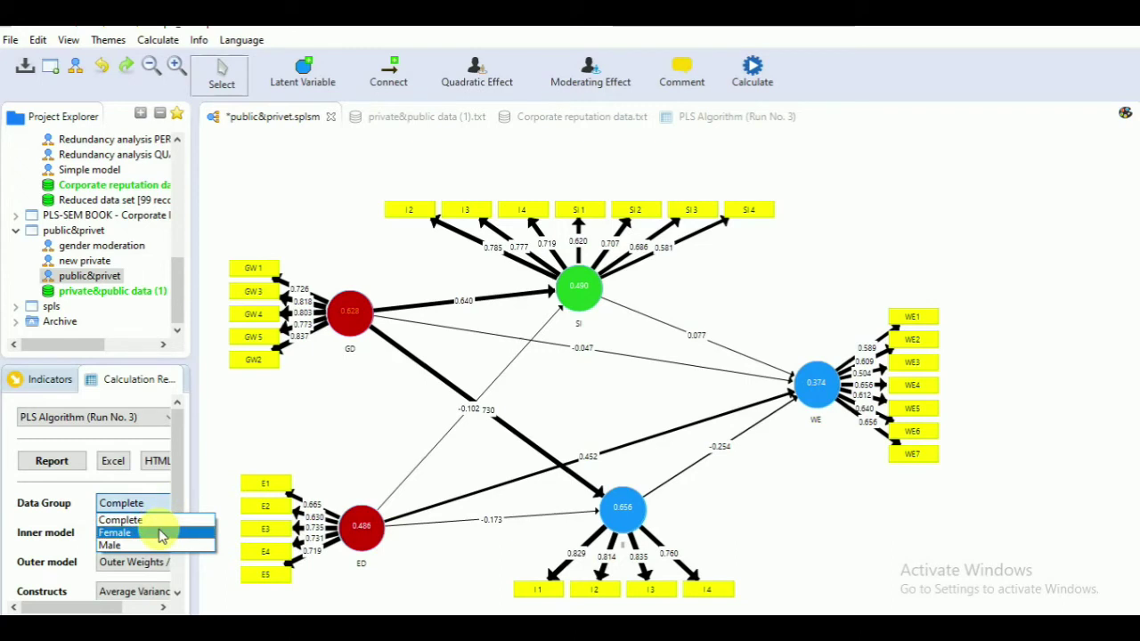
pyautogui.click(161, 534)
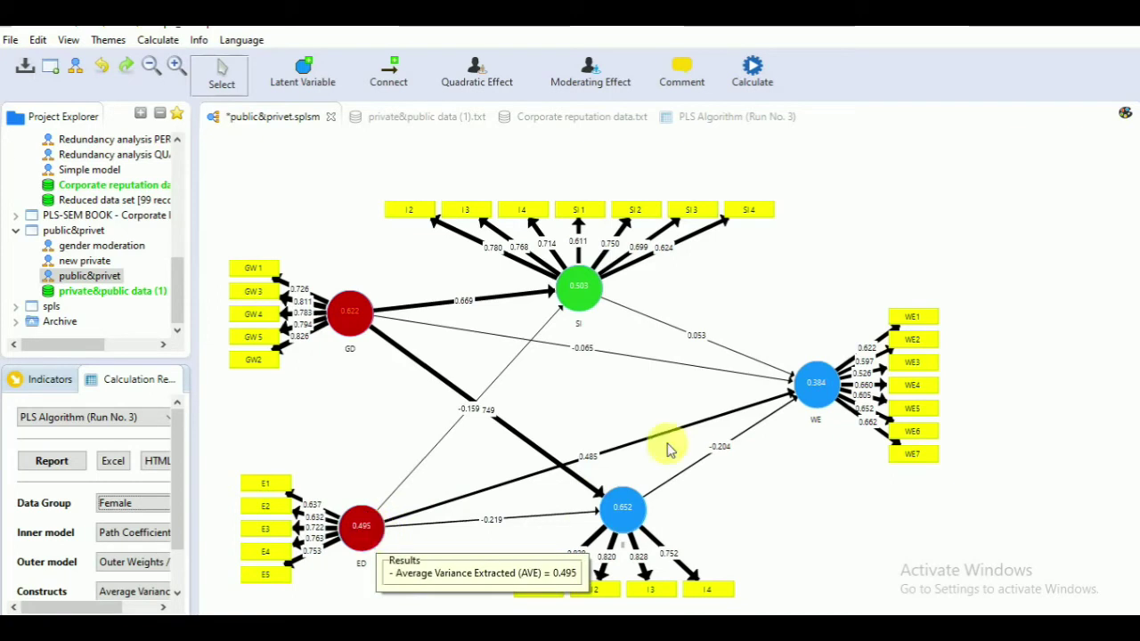
# Switch the model diagram's results to the Male data group and inspect the WE construct's average variance extracted
pyautogui.click(152, 505)
pyautogui.click(140, 545)
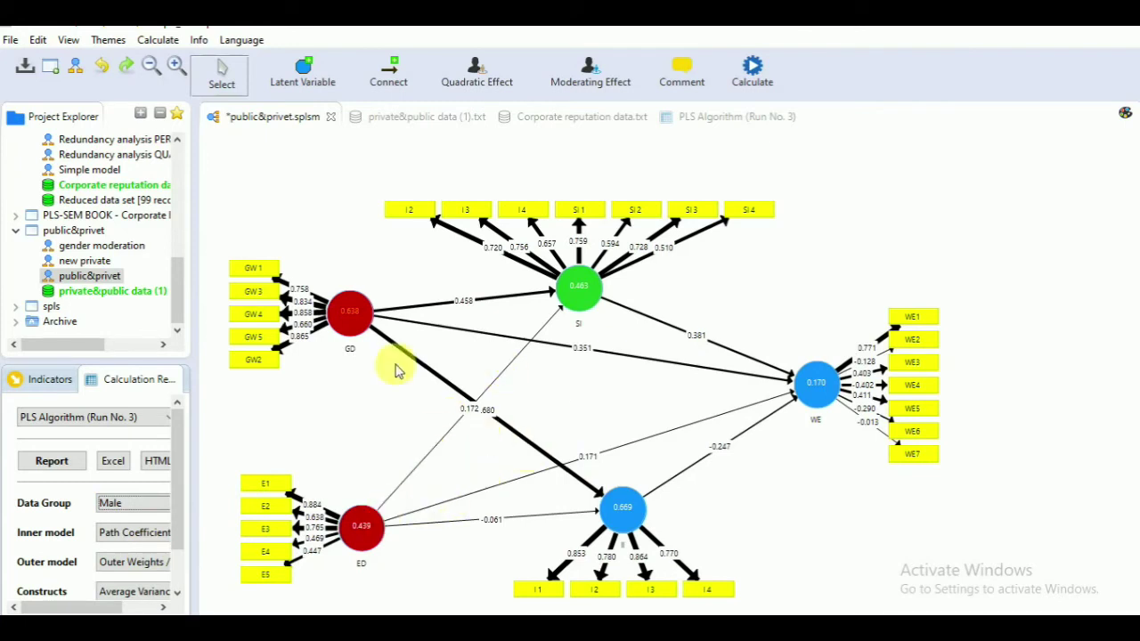
pyautogui.moveTo(365, 338)
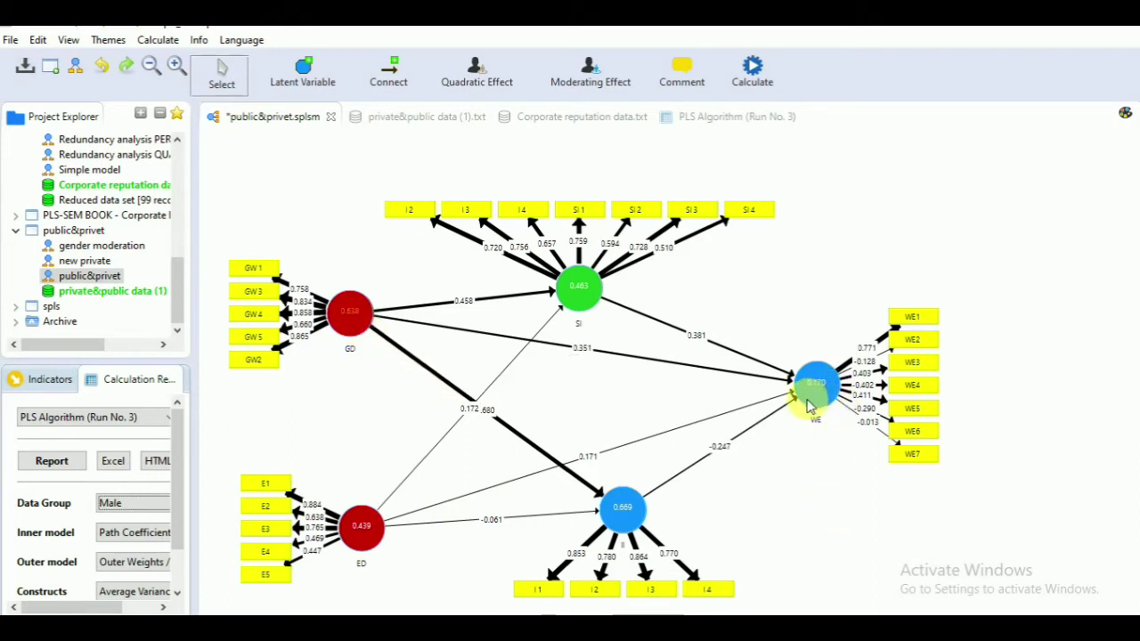
pyautogui.moveTo(808, 405)
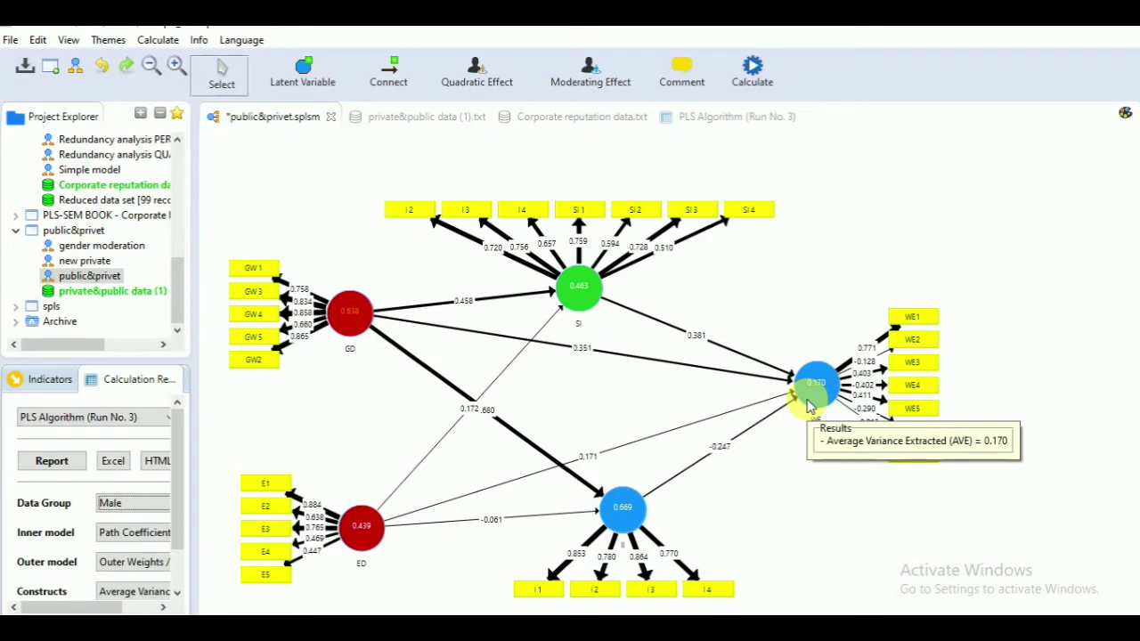
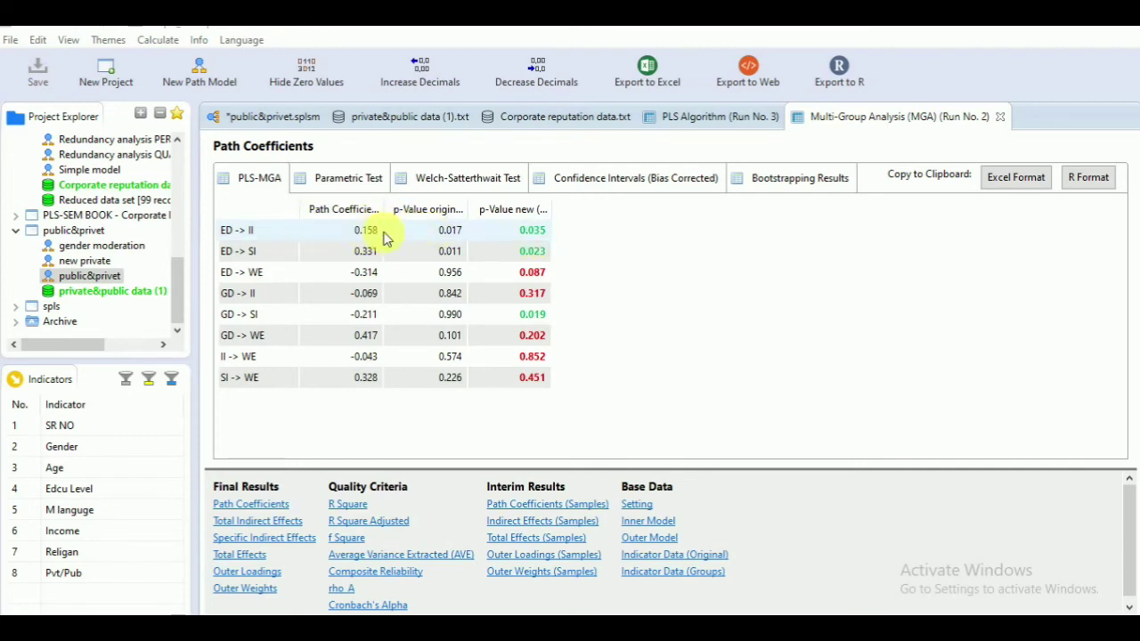
# Examine the Multi-Group Analysis path coefficients under PLS-MGA and the Parametric Test, widening their Male vs Female p-value columns
pyautogui.click(559, 211)
pyautogui.moveTo(559, 210); pyautogui.dragTo(641, 211)
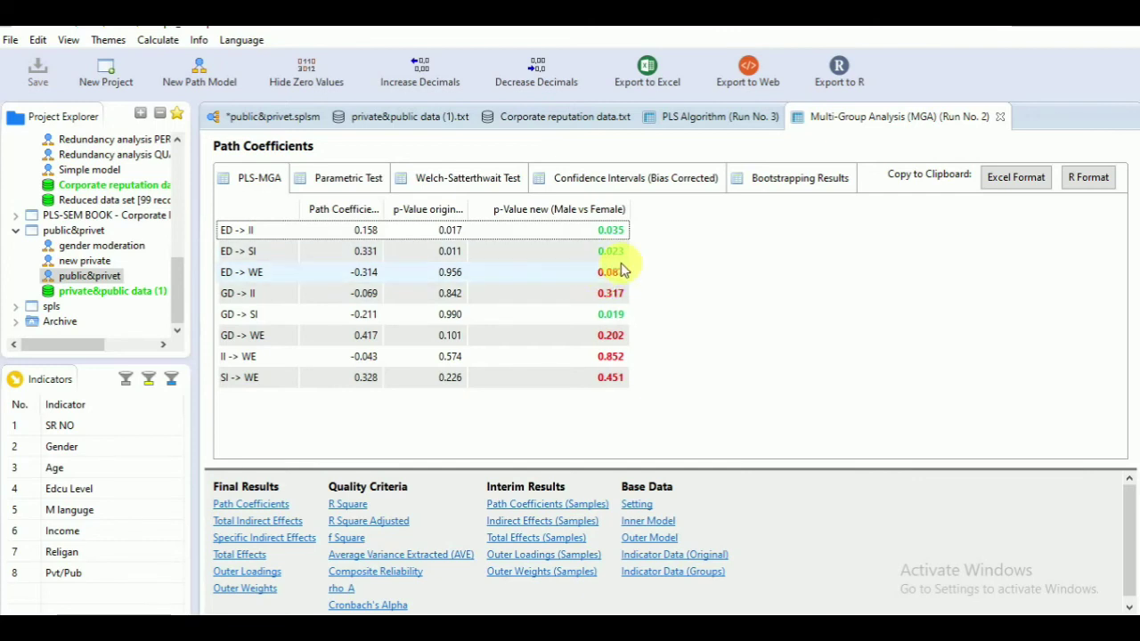
pyautogui.click(350, 182)
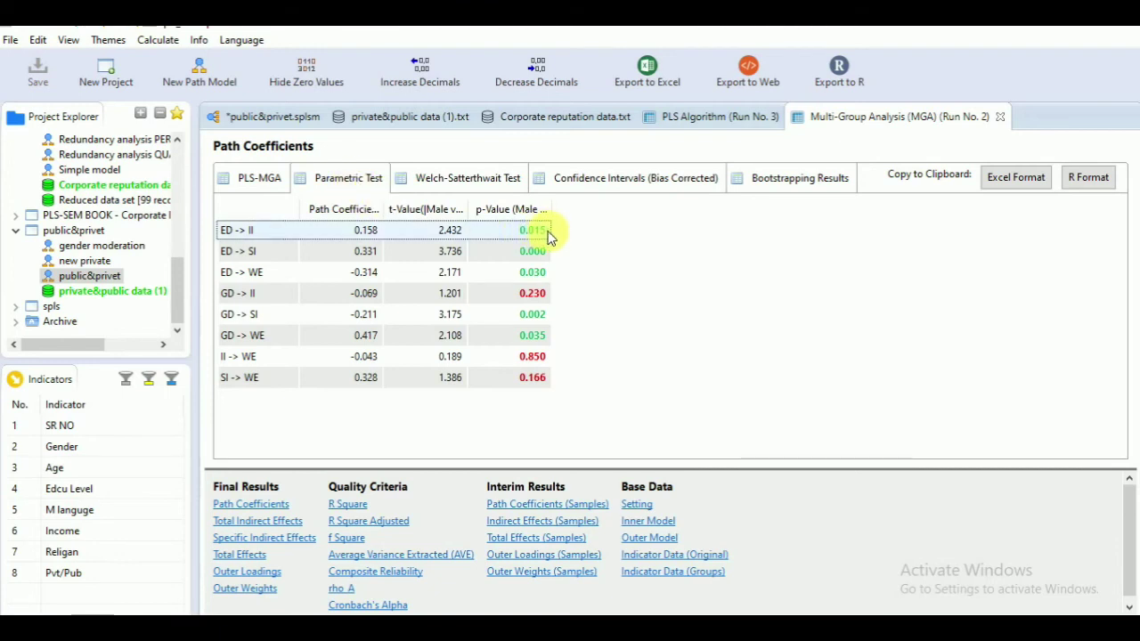
pyautogui.moveTo(561, 215); pyautogui.dragTo(628, 216)
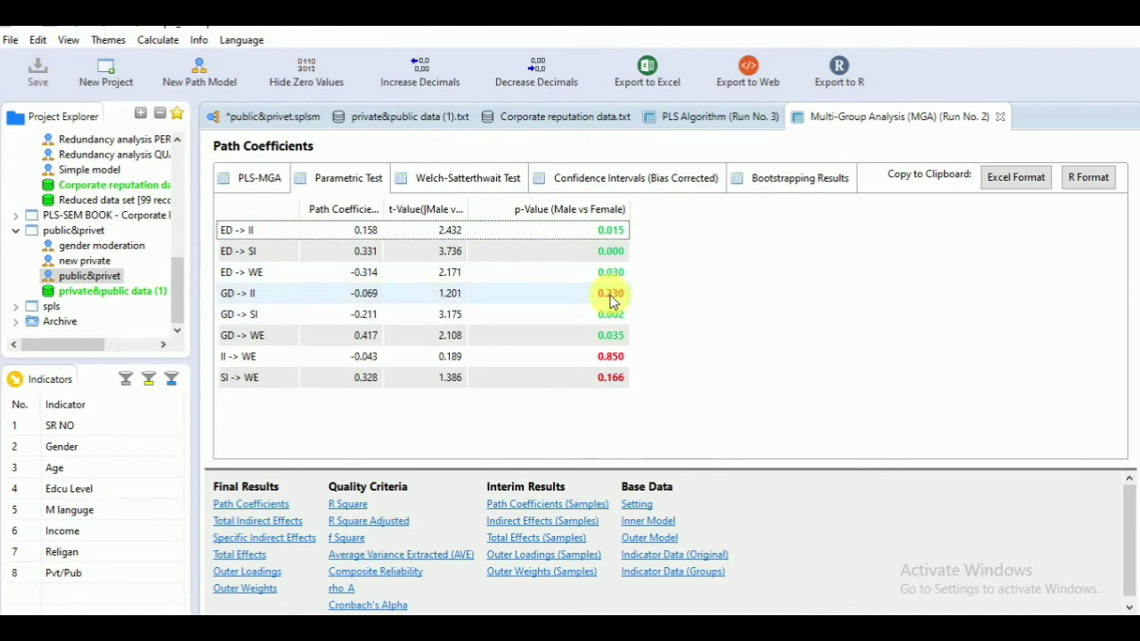
# Examine the path coefficients' Welch-Satterthwait Test with a wider p-value column, and their bias-corrected confidence intervals
pyautogui.click(496, 189)
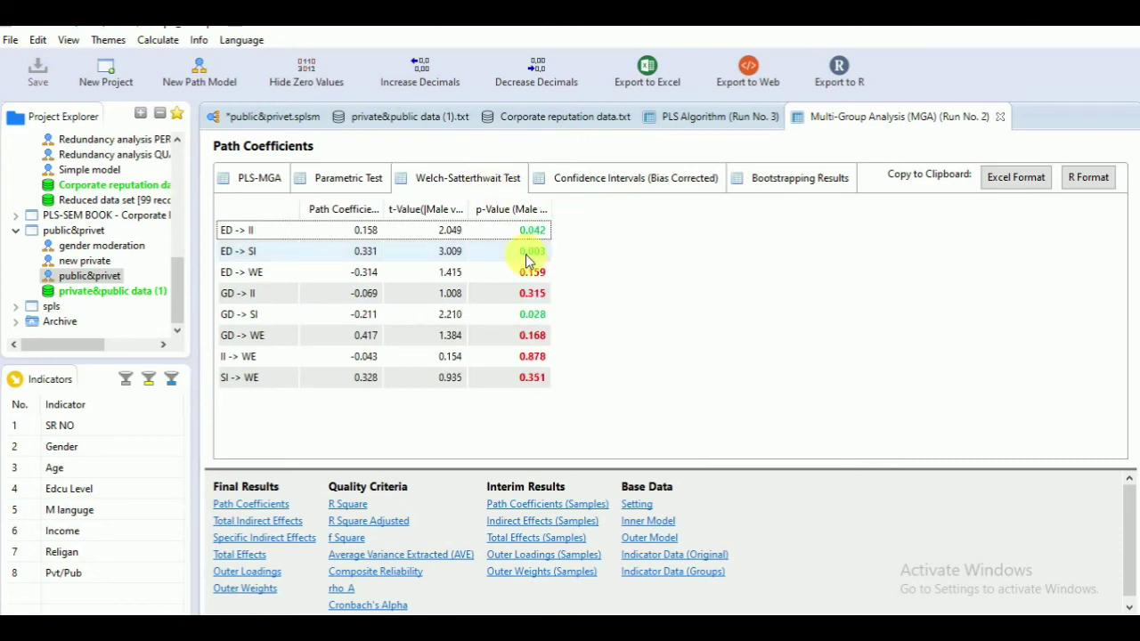
pyautogui.moveTo(562, 216); pyautogui.dragTo(636, 222)
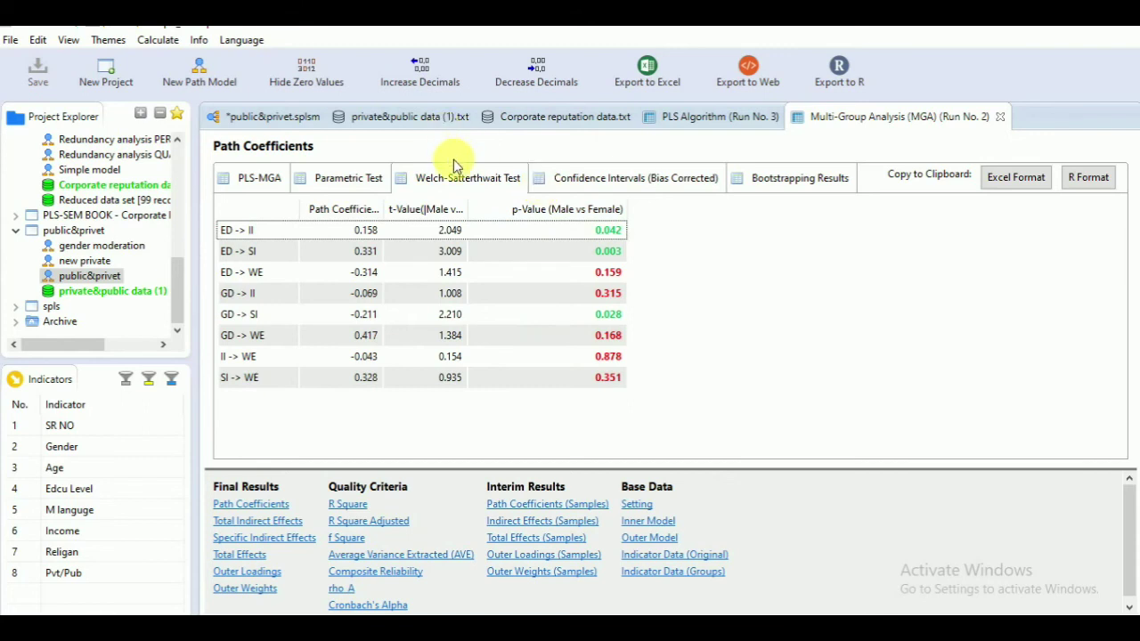
pyautogui.click(669, 185)
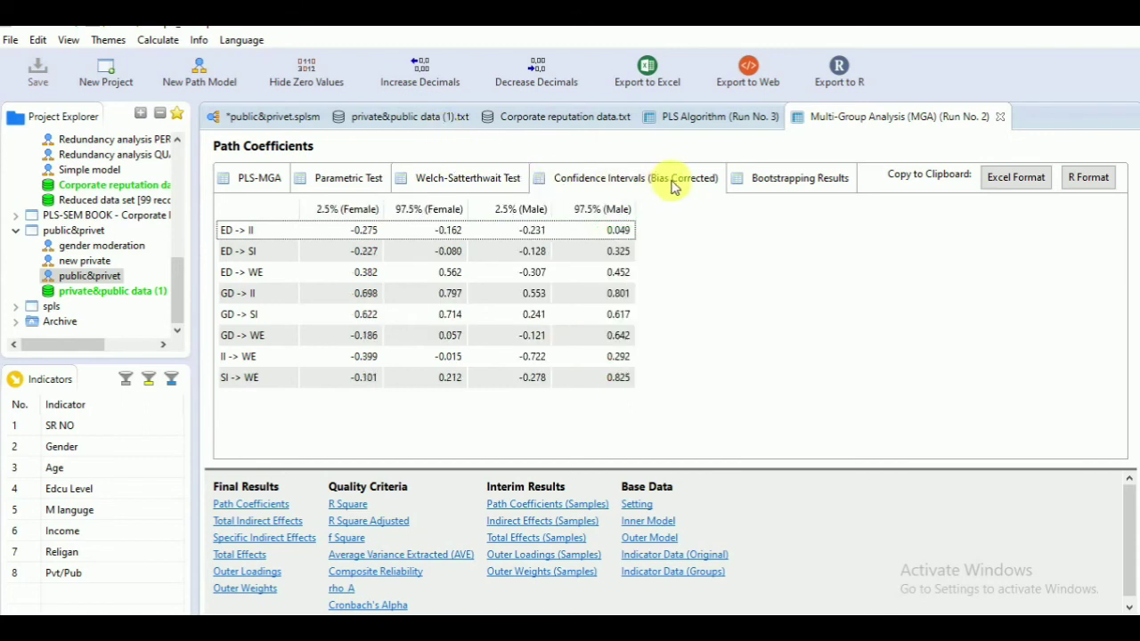
# Examine the bootstrapping results of the path coefficients, adjusting column widths so the Female and Male p-values fit in view
pyautogui.click(789, 180)
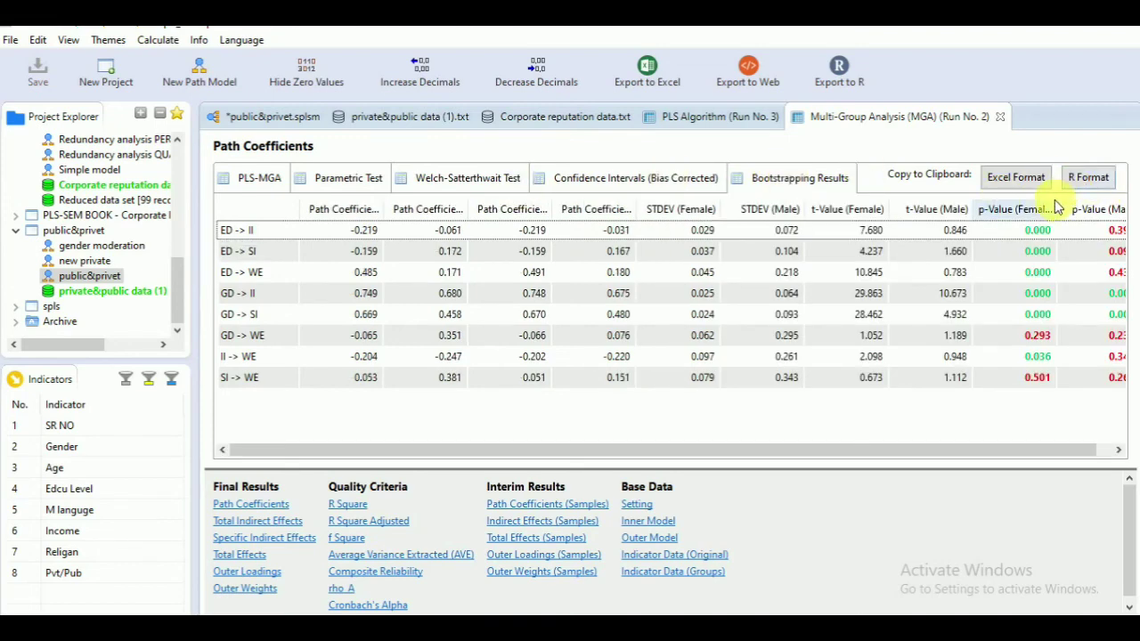
pyautogui.moveTo(1065, 209)
pyautogui.mouseDown()
pyautogui.moveTo(1037, 208)
pyautogui.moveTo(1055, 209)
pyautogui.mouseUp()
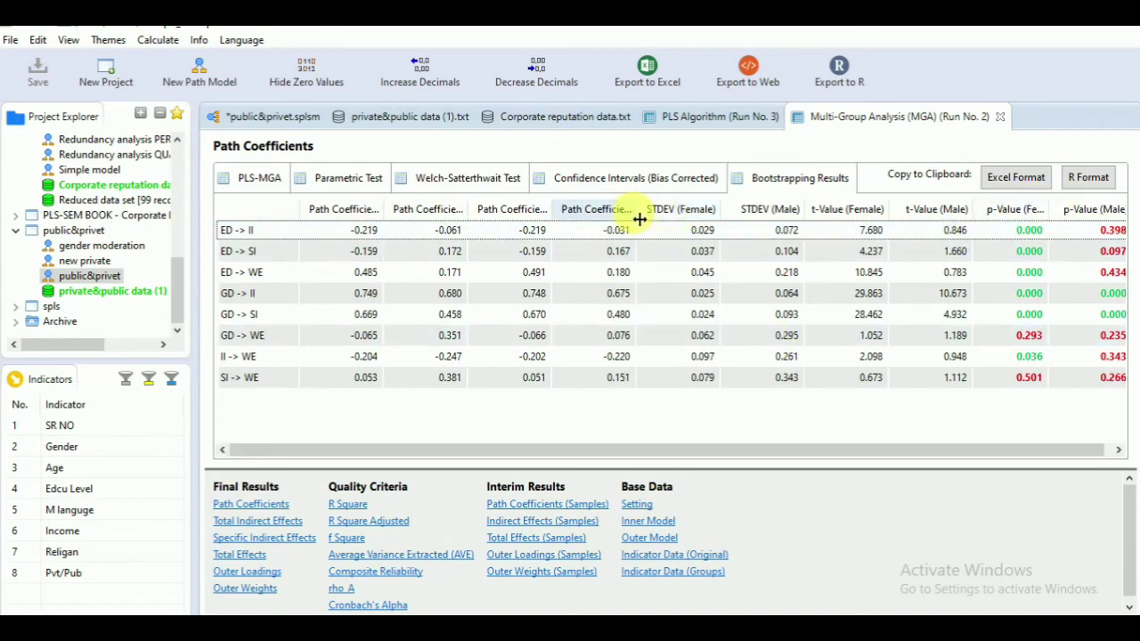
pyautogui.moveTo(637, 218); pyautogui.dragTo(621, 217)
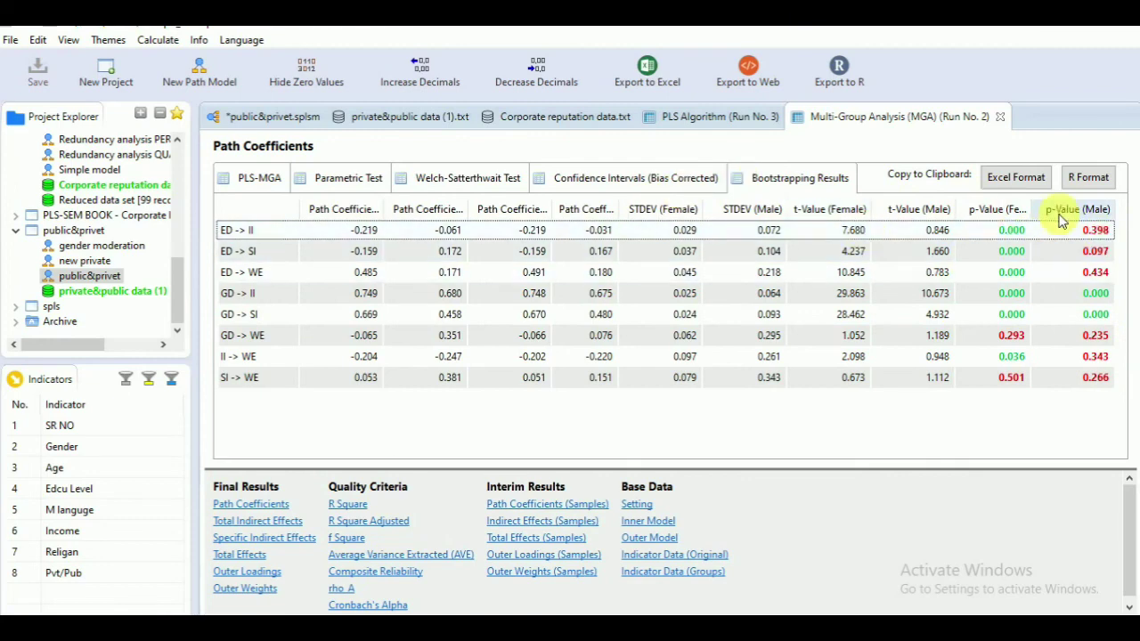
pyautogui.moveTo(1033, 210); pyautogui.dragTo(1046, 211)
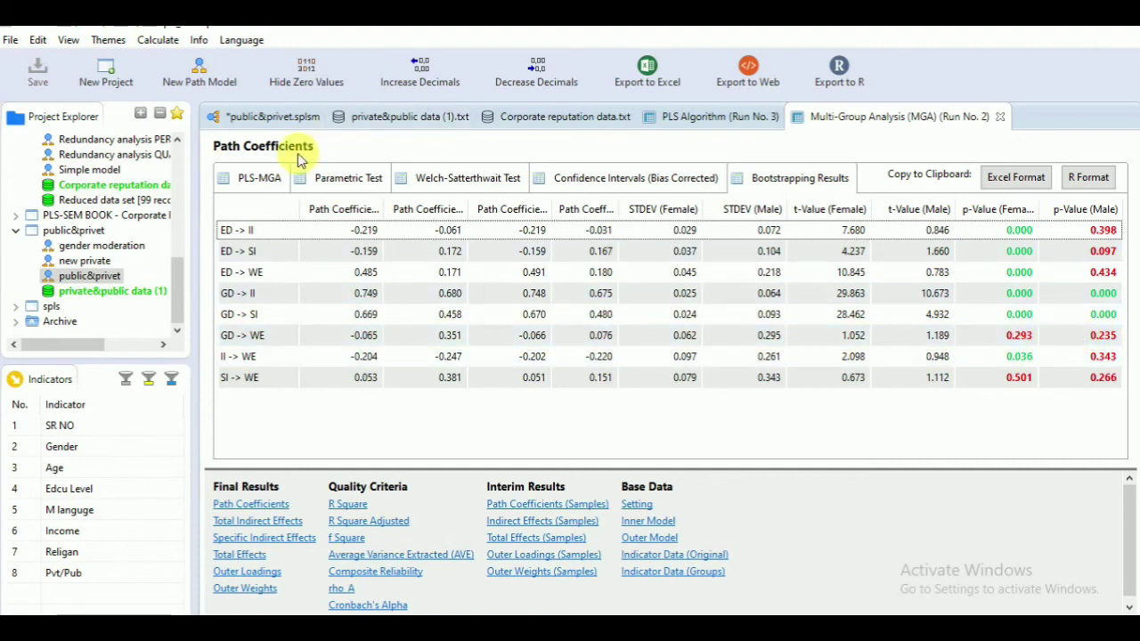
# Recheck the PLS-MGA p-value for the ED -> II path and return to the public&privet model
pyautogui.click(265, 178)
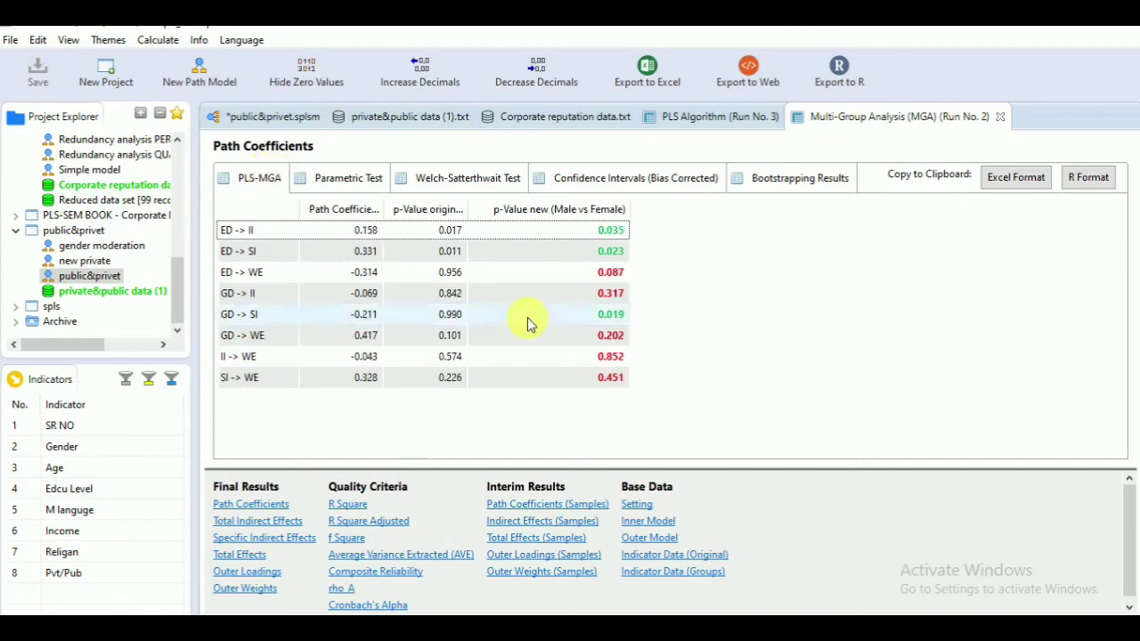
pyautogui.click(612, 232)
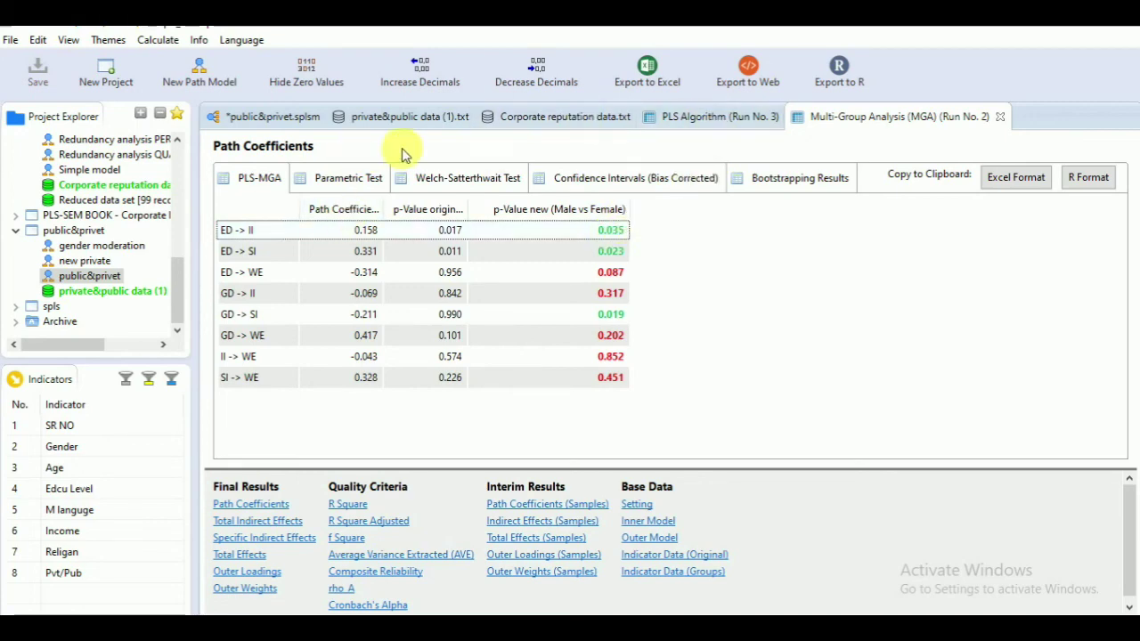
pyautogui.click(286, 116)
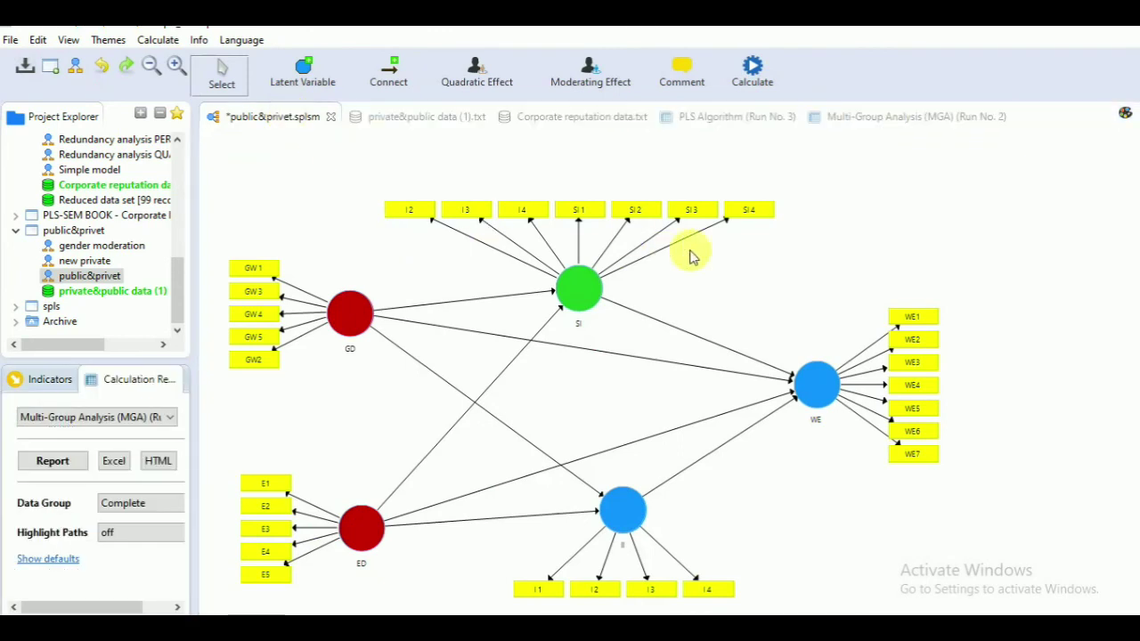